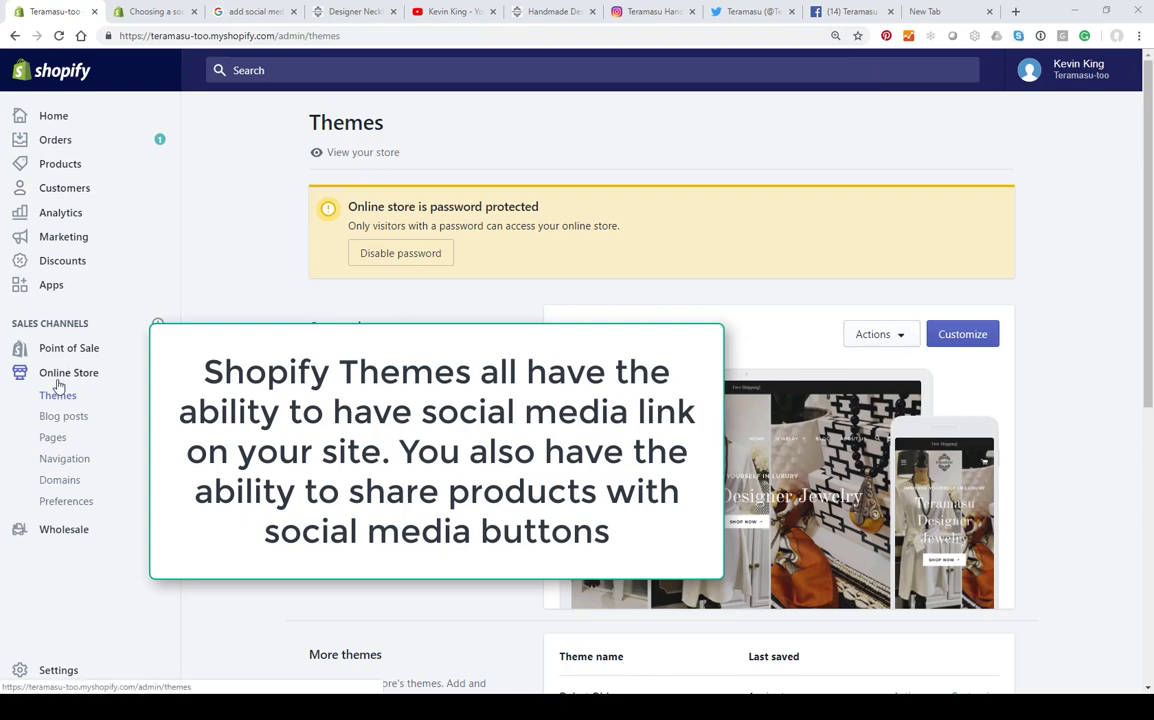
From the admin home, go to Online Store > Themes and customize the Brooklyn theme.
click(54, 123)
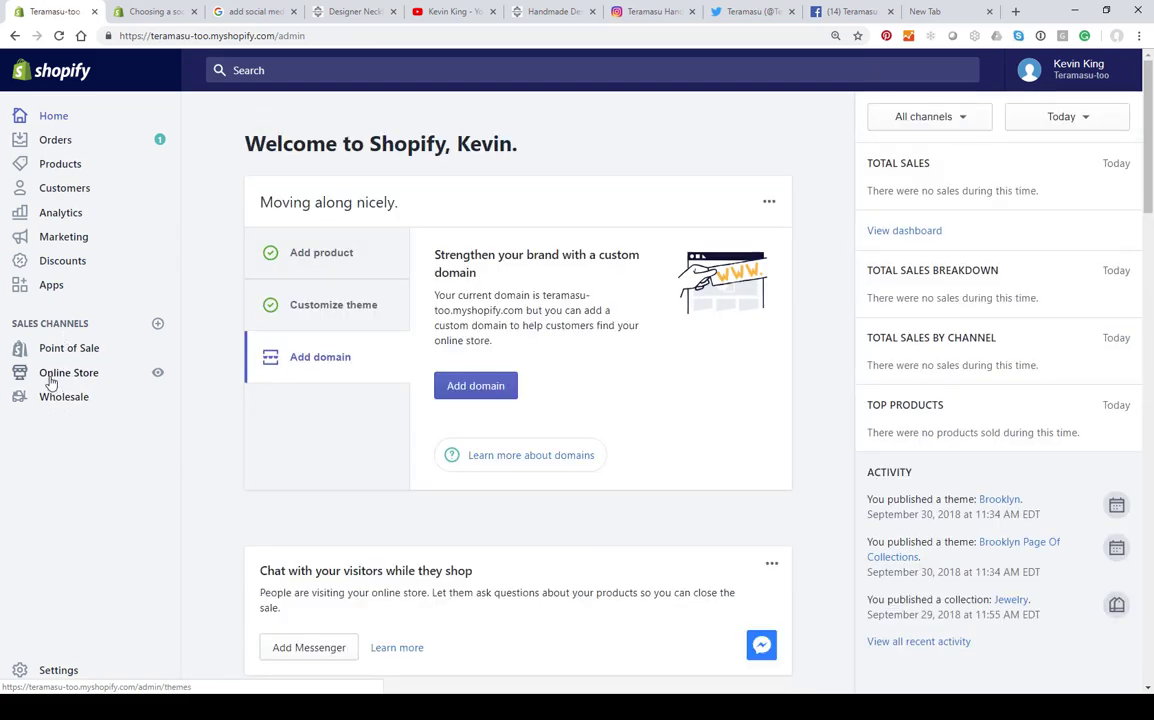
click(51, 381)
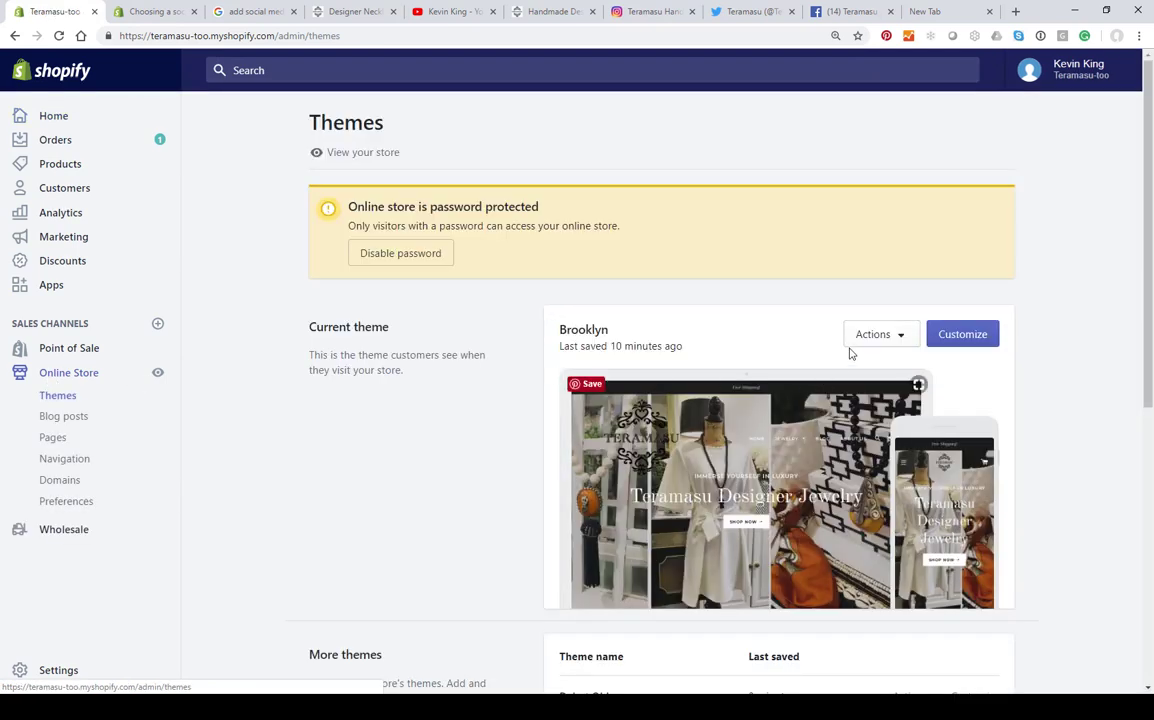
click(963, 336)
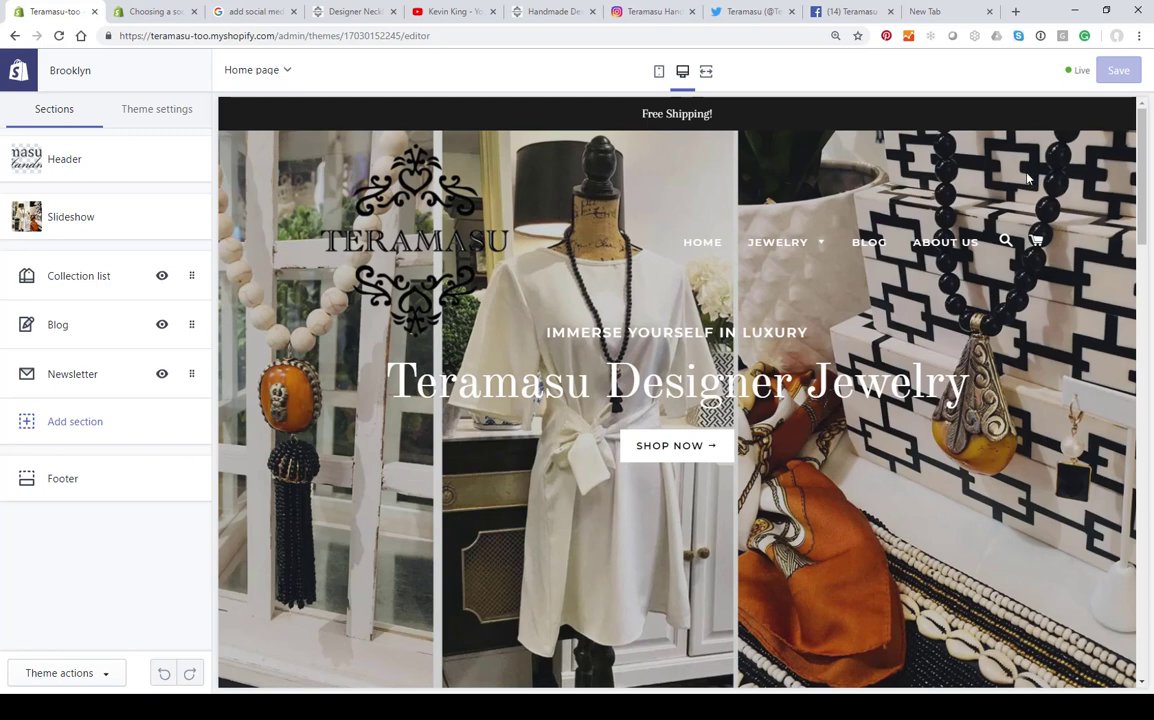
Preview the first Pearl Necklaces product and scroll to its Share, Tweet and Pin it buttons.
mouse_move(778, 243)
mouse_move(760, 288)
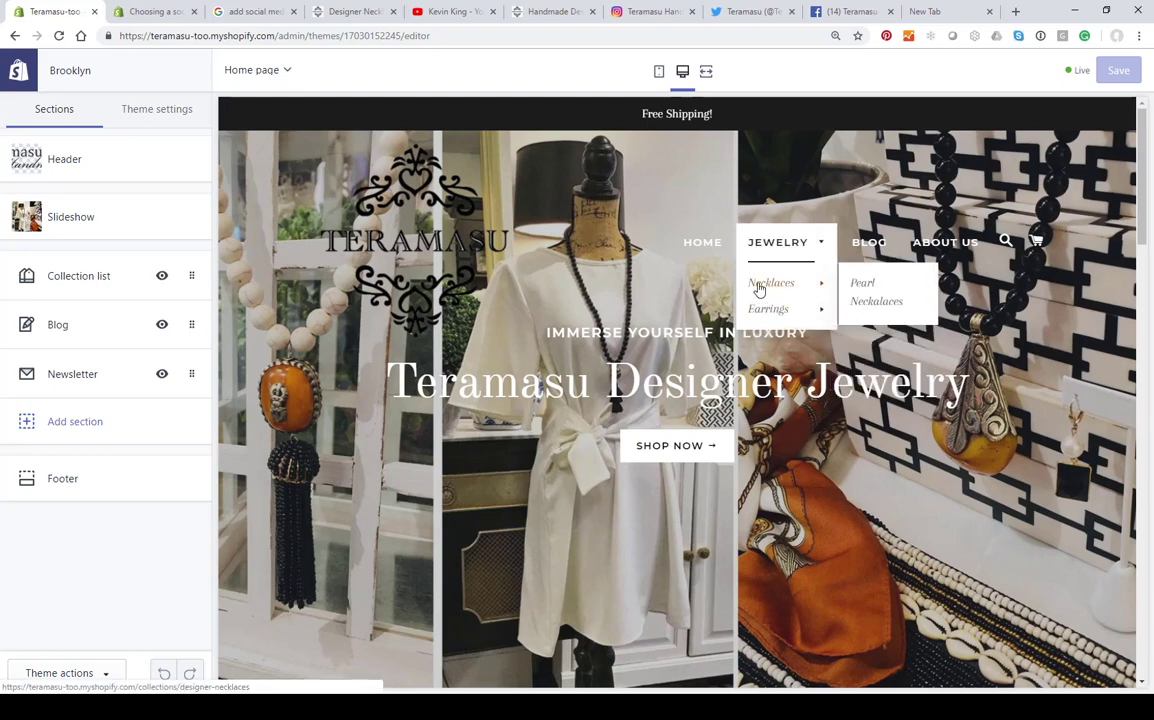
click(857, 291)
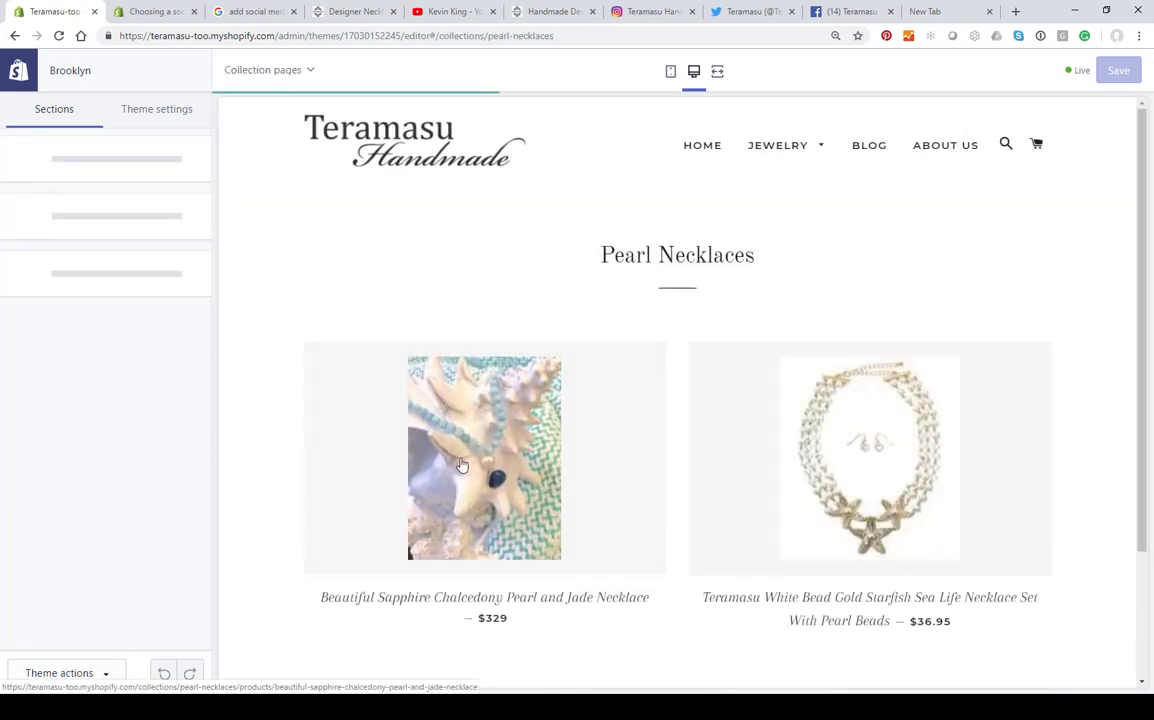
click(461, 465)
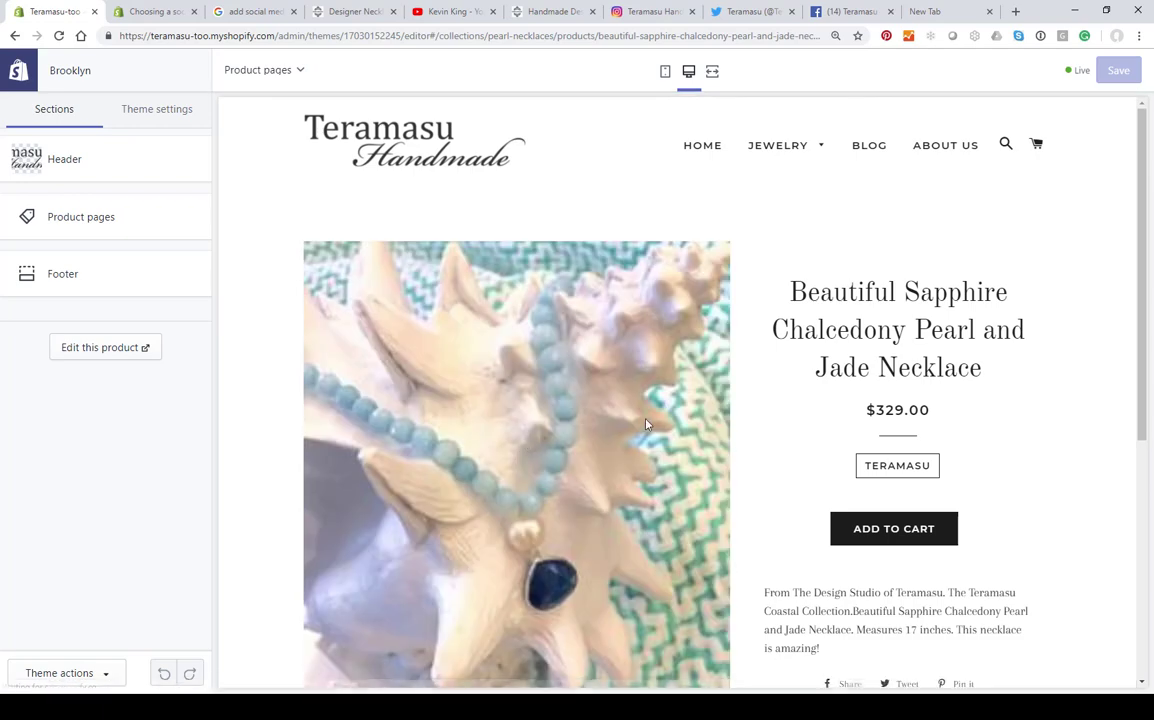
scroll(647, 425, down, 2)
scroll(650, 425, down, 1)
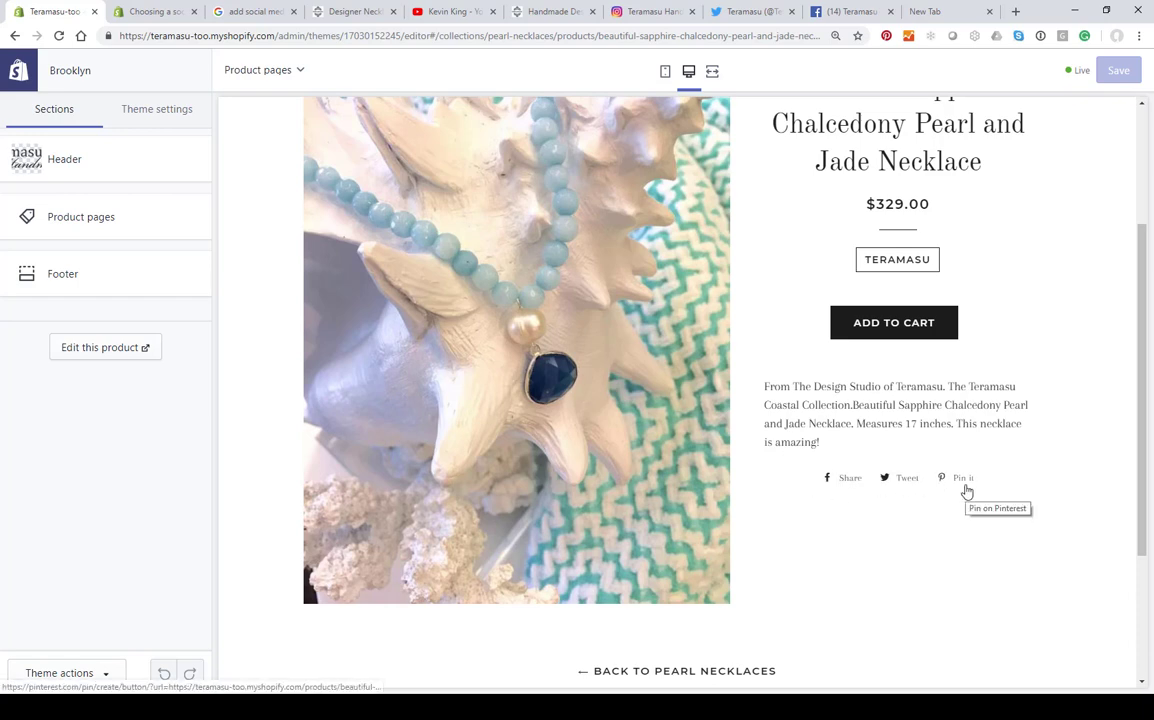
scroll(966, 490, up, 2)
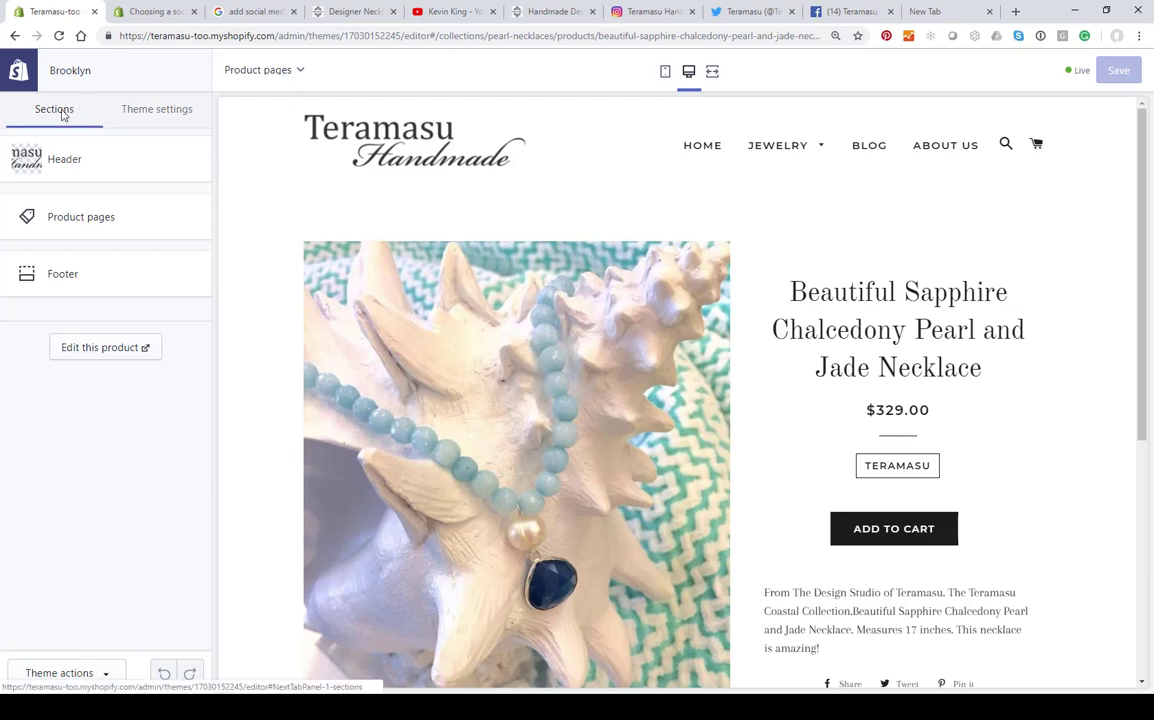
Review the Product pages sharing settings, then return the preview to the Teramasu home page.
click(76, 216)
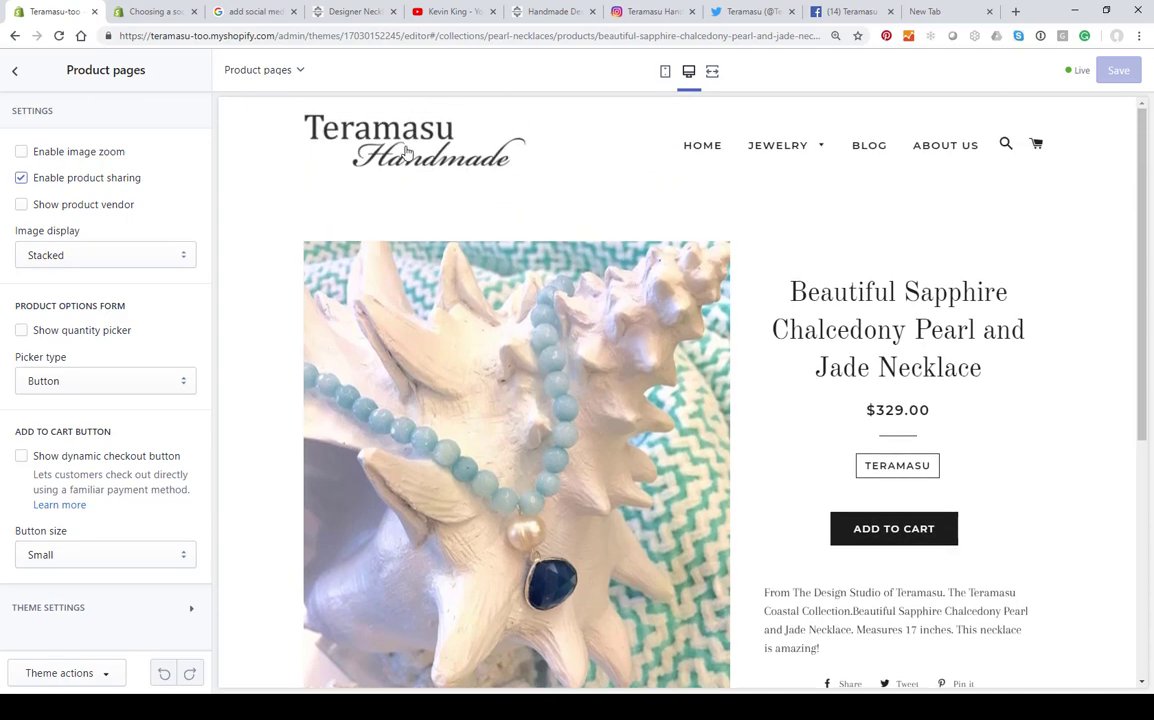
click(407, 150)
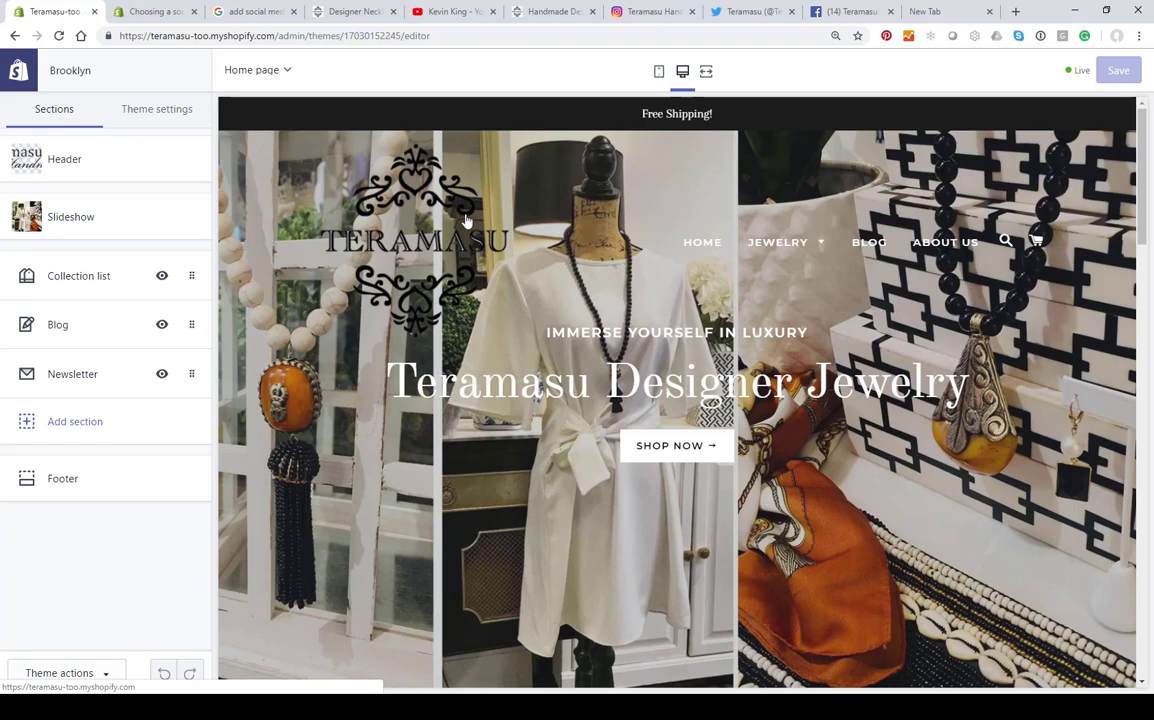
Check the footer's Facebook link, then open Social media under Theme settings.
scroll(465, 219, down, 20)
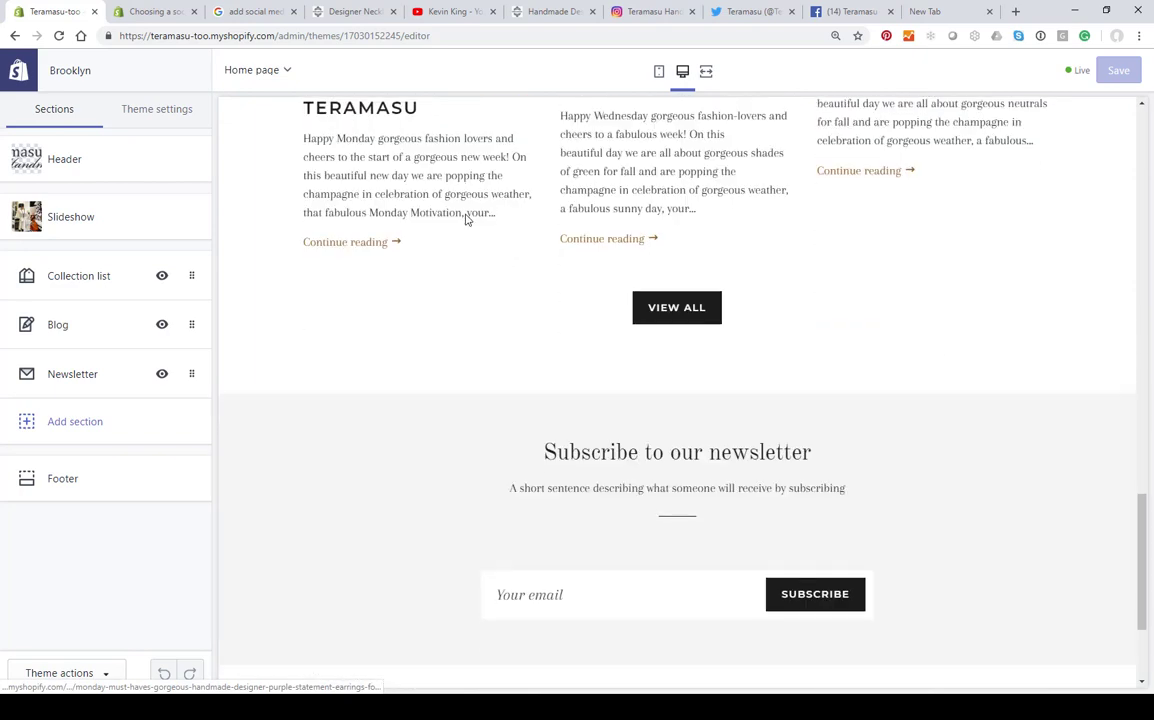
scroll(466, 219, up, 2)
scroll(470, 230, down, 2)
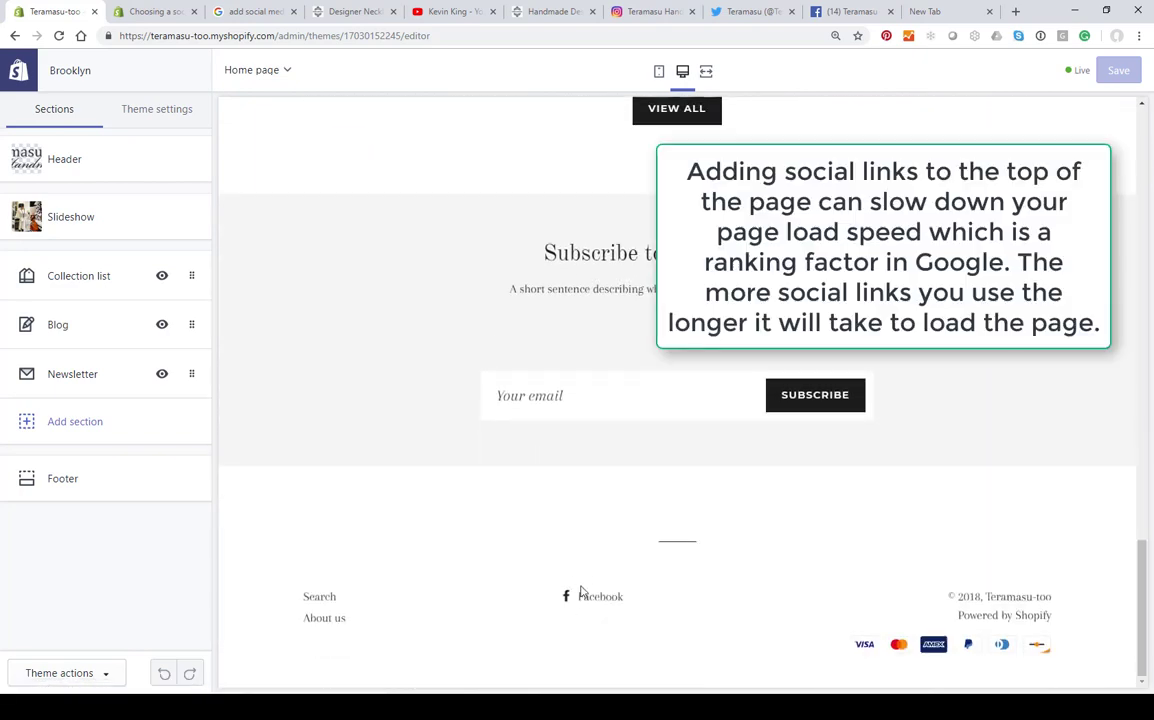
click(144, 116)
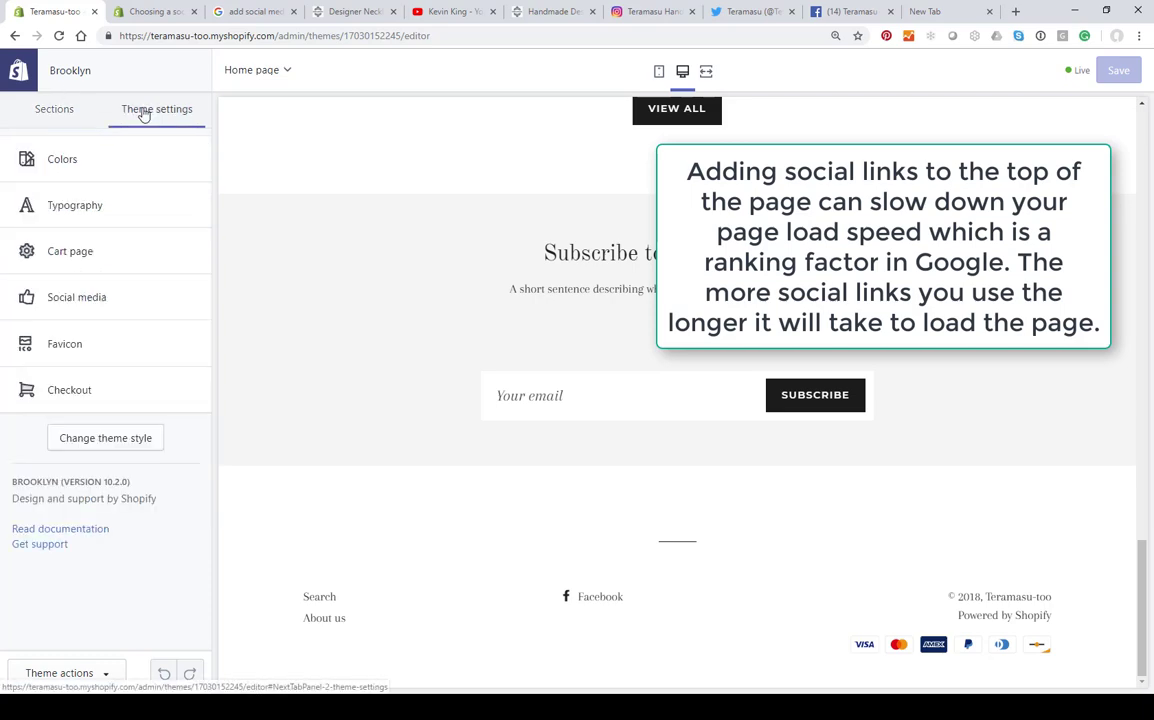
click(62, 114)
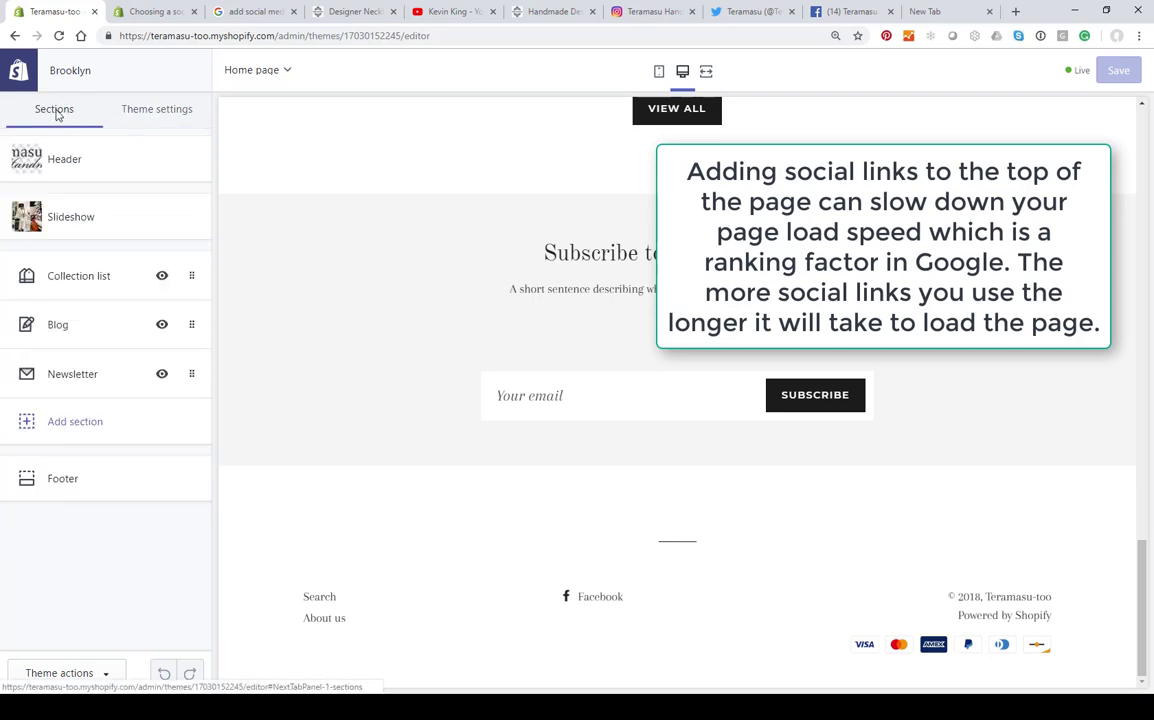
click(138, 120)
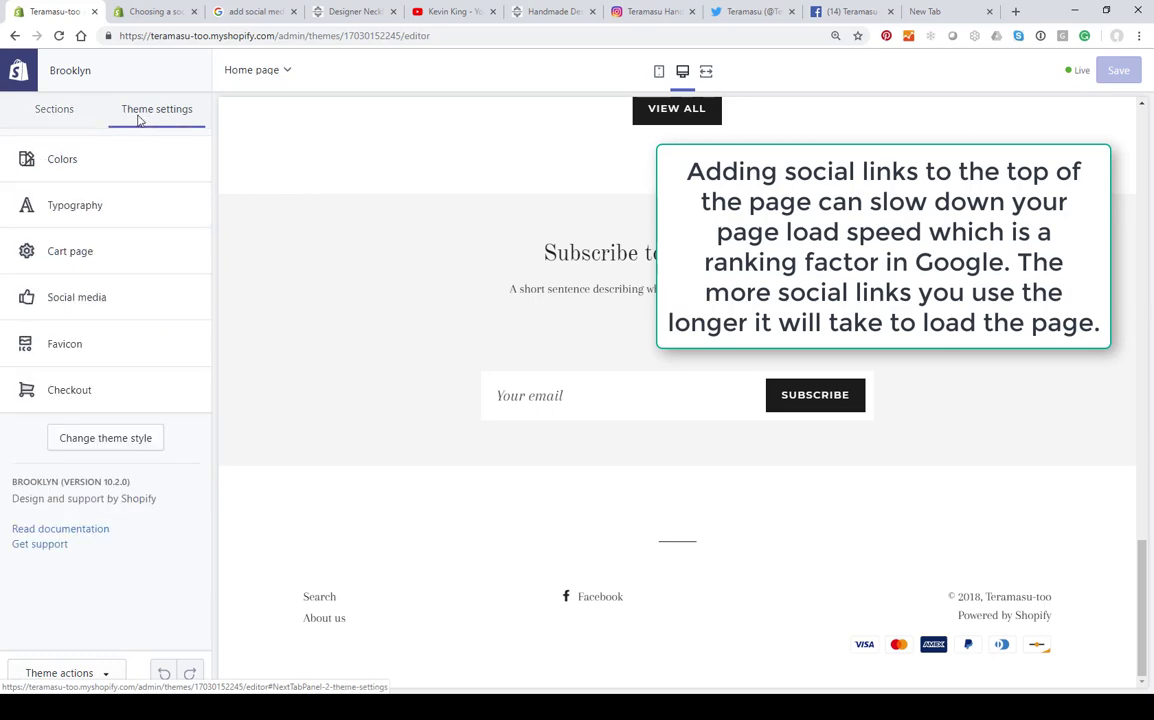
click(61, 309)
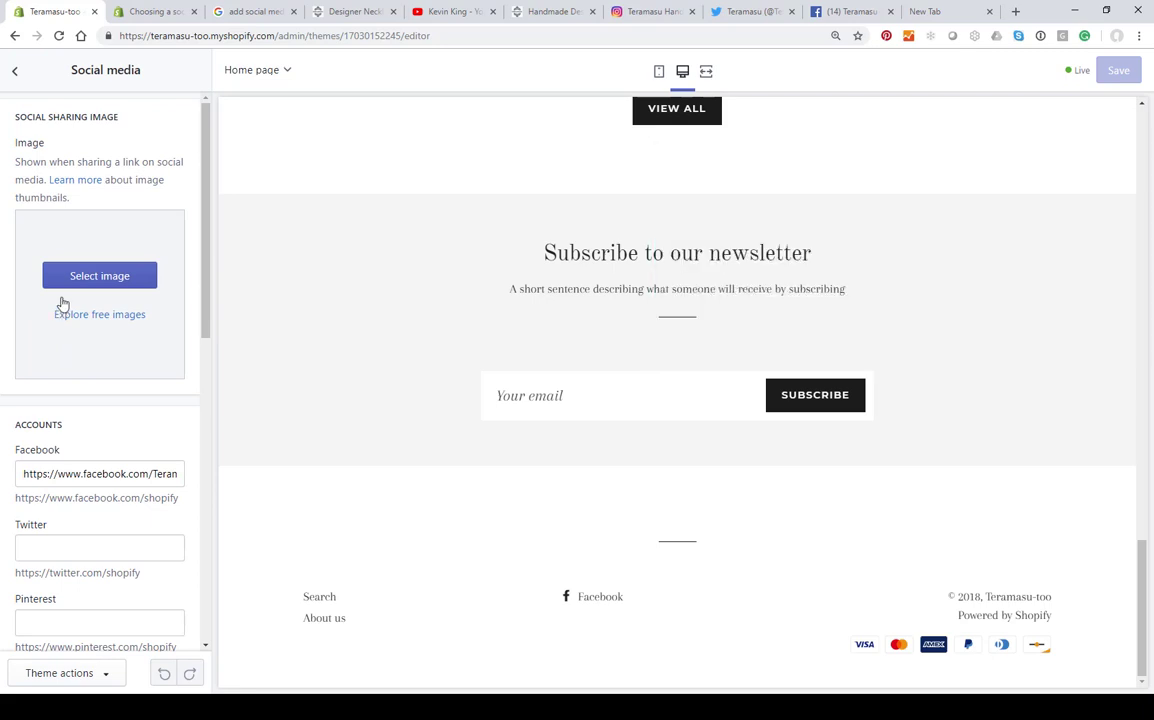
Reopen Social media to reveal the account fields, then bring up the Teramasu Facebook page.
click(16, 71)
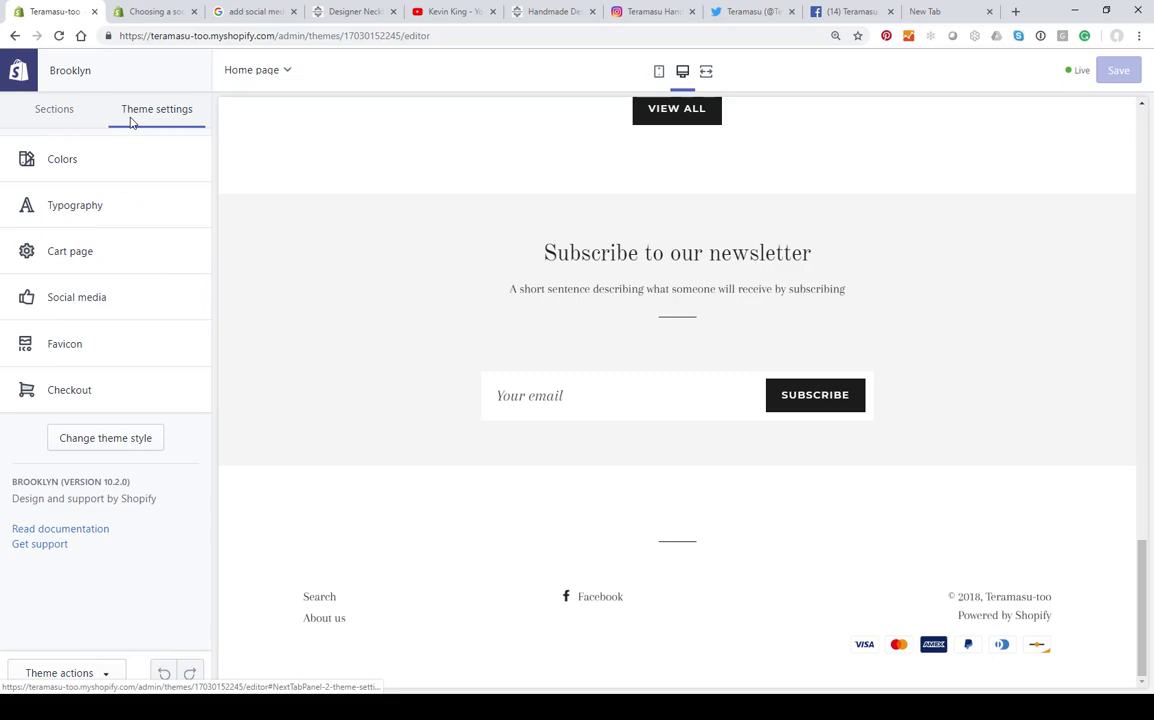
click(64, 299)
scroll(64, 302, down, 2)
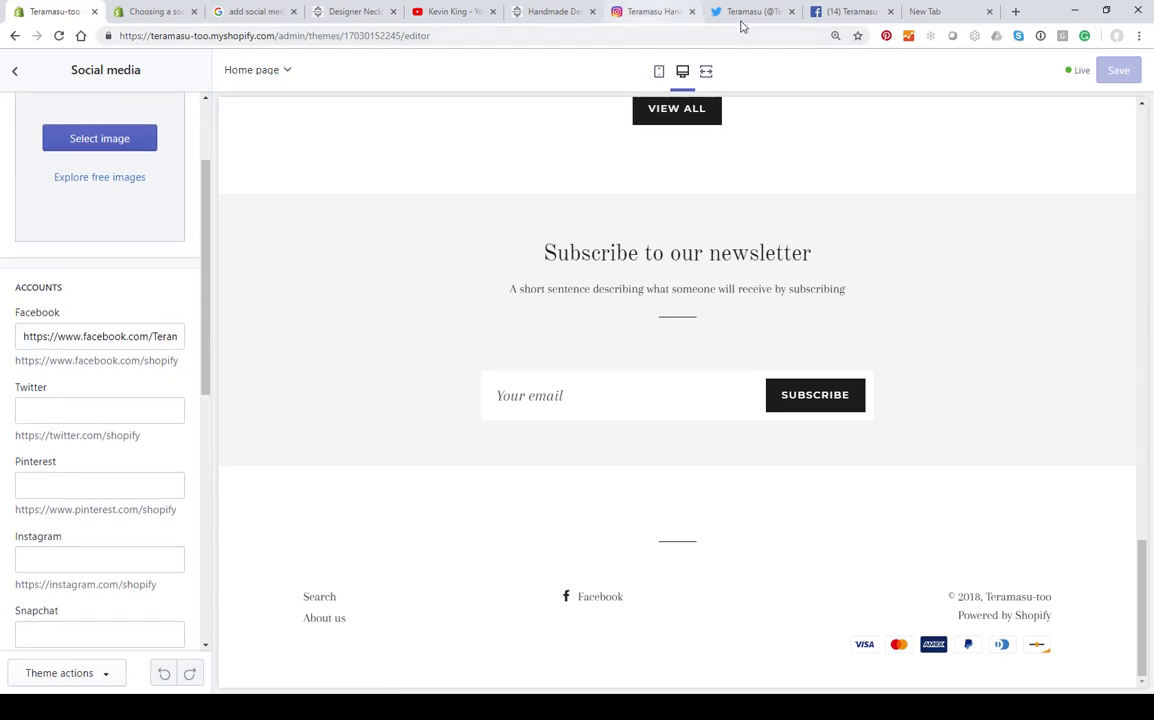
click(851, 12)
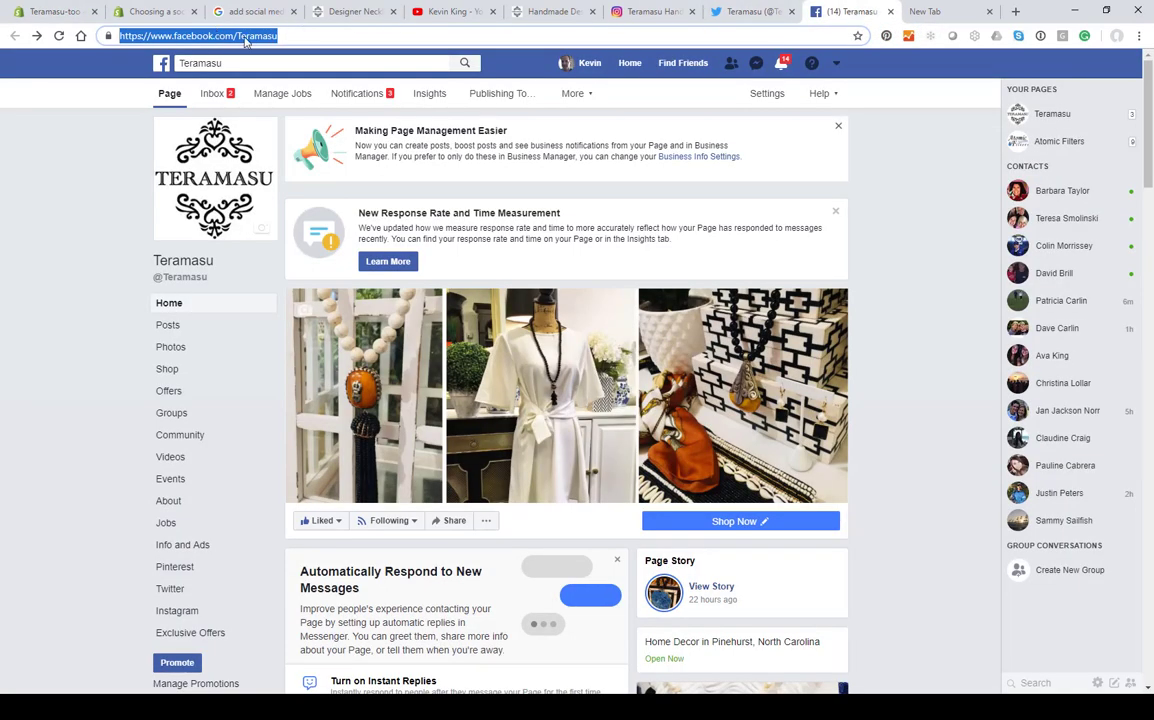
Copy the teramasuaccessories Instagram profile URL and select the username 'teramasuaccessories/' in the address.
click(653, 13)
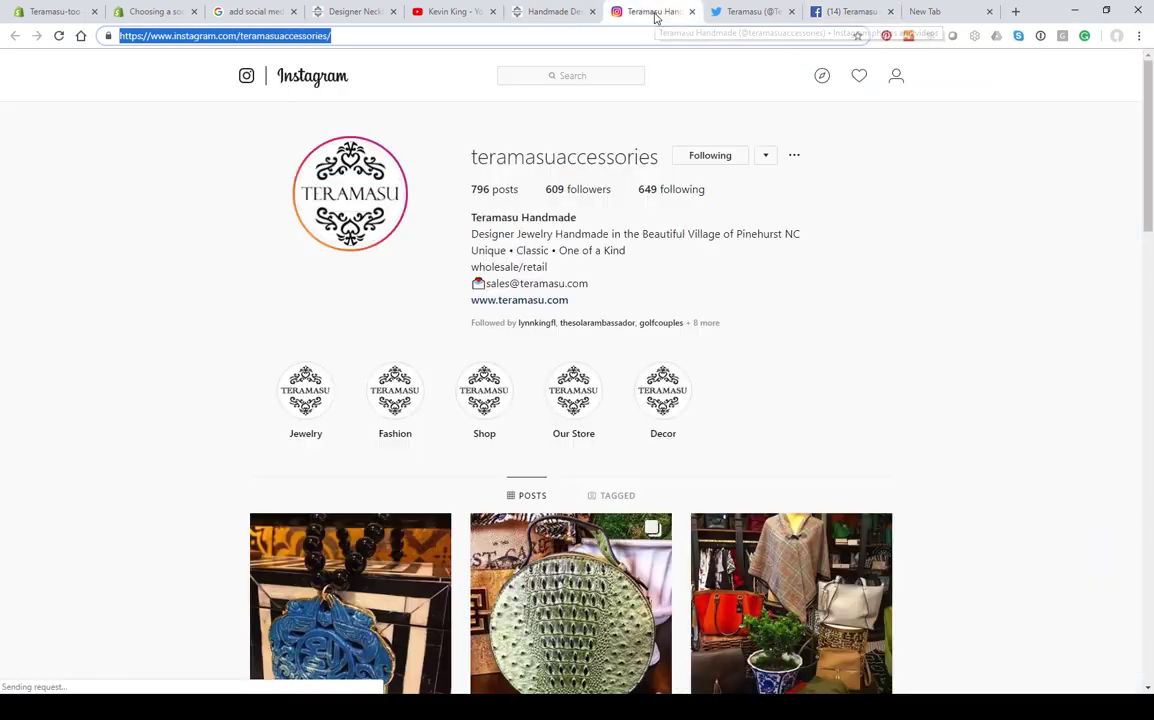
right_click(271, 37)
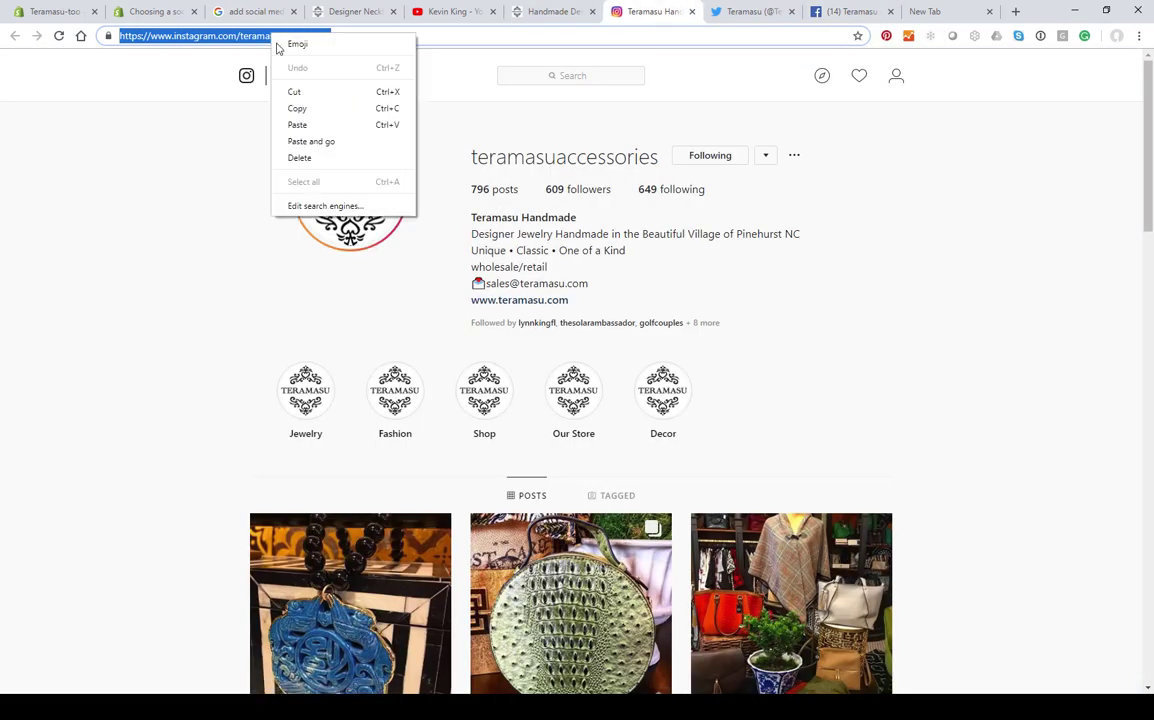
click(297, 110)
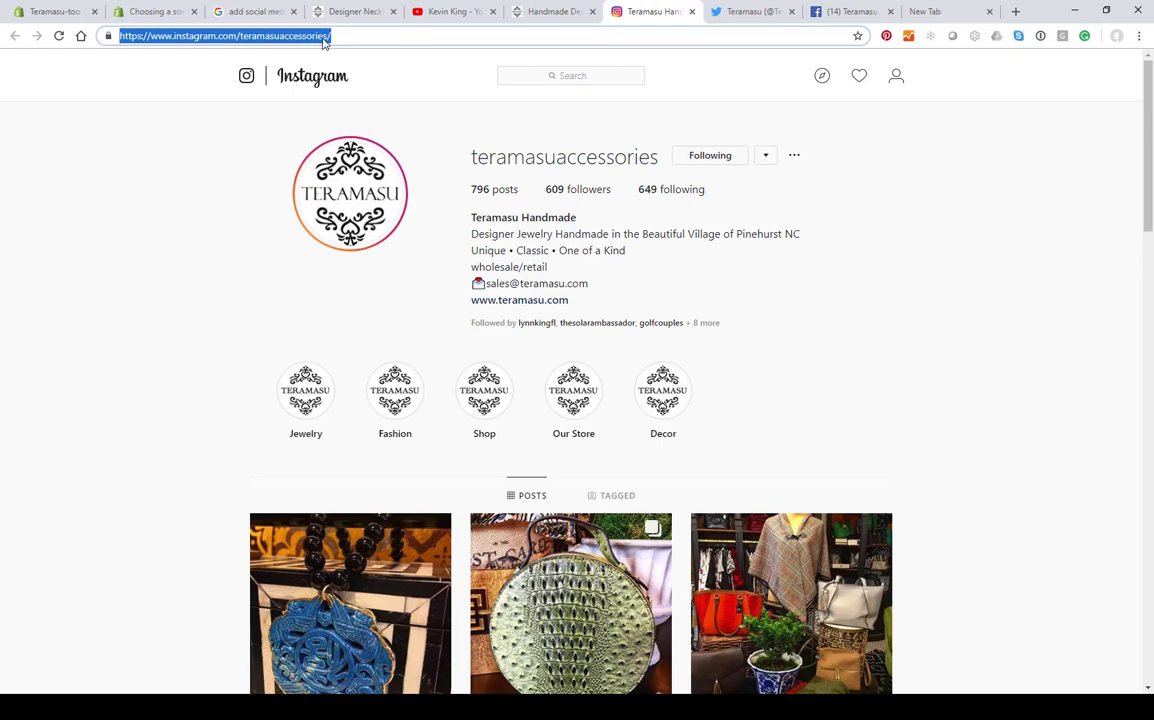
click(241, 37)
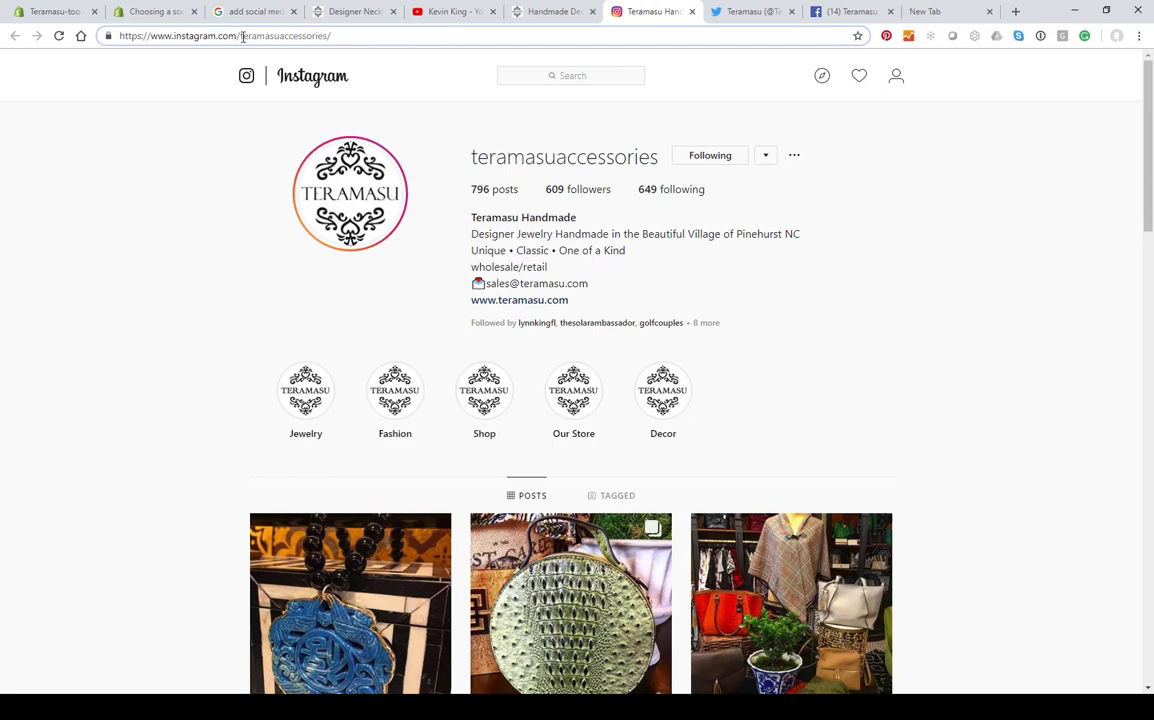
drag(241, 36, 330, 40)
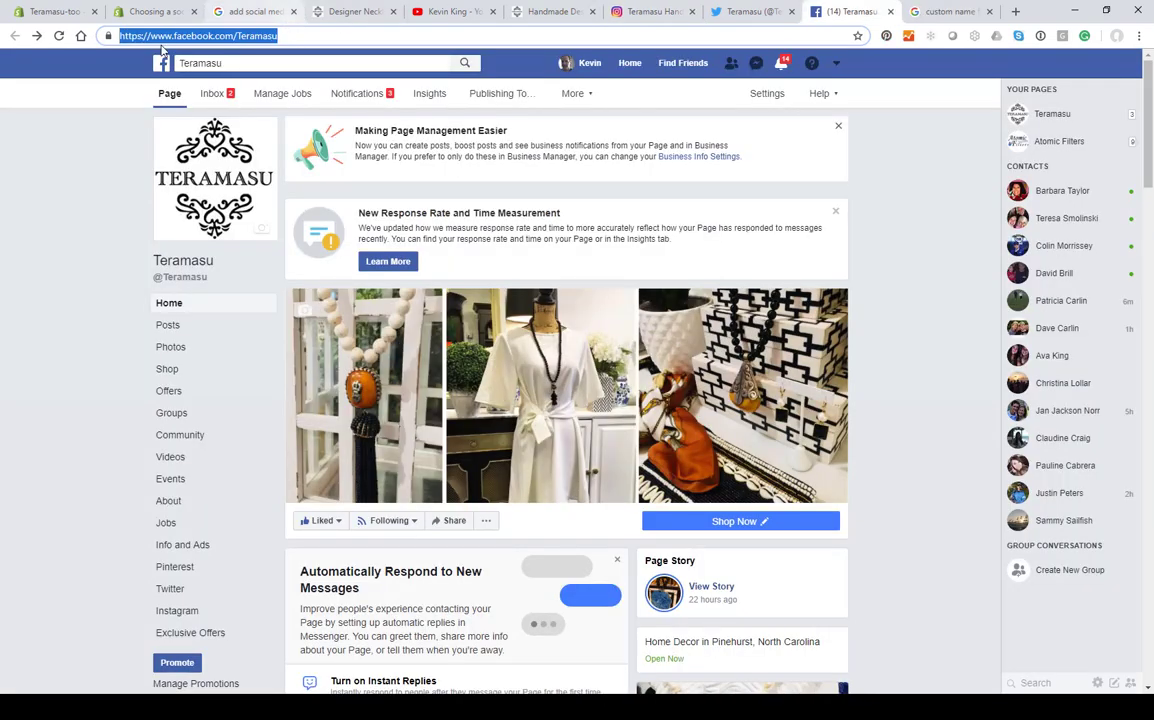
Select 'Teramasu' in the Facebook address, check the custom name results, then view Shopify's social image help.
click(237, 36)
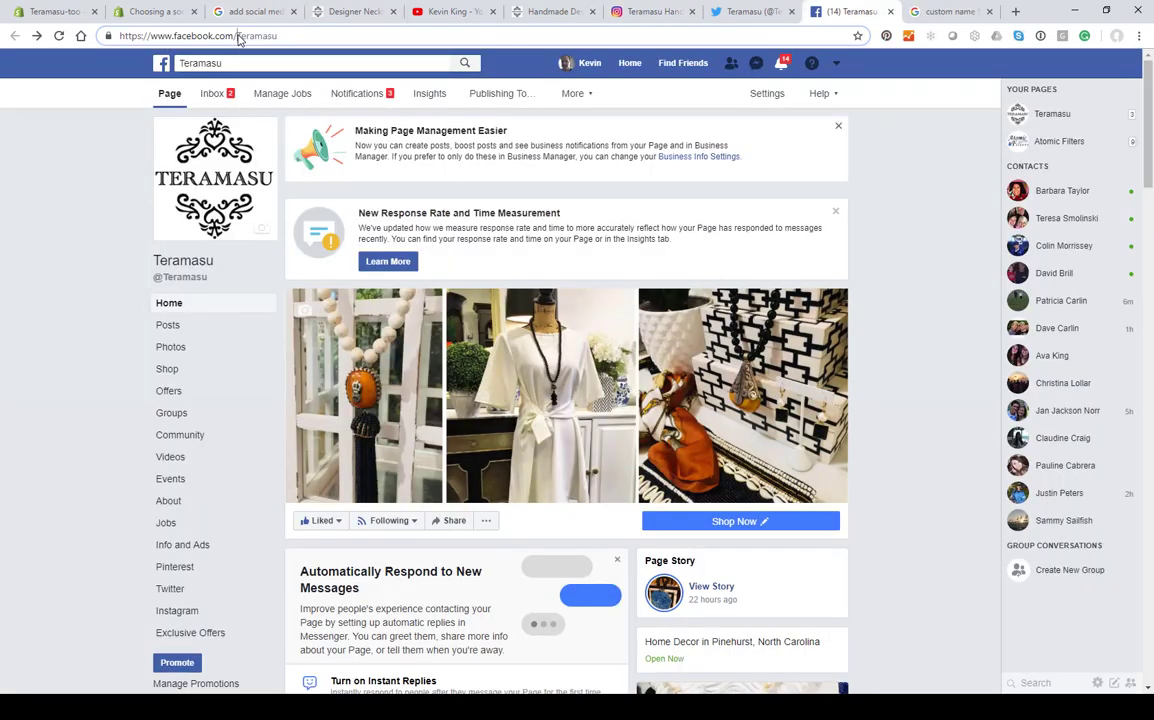
drag(237, 36, 320, 44)
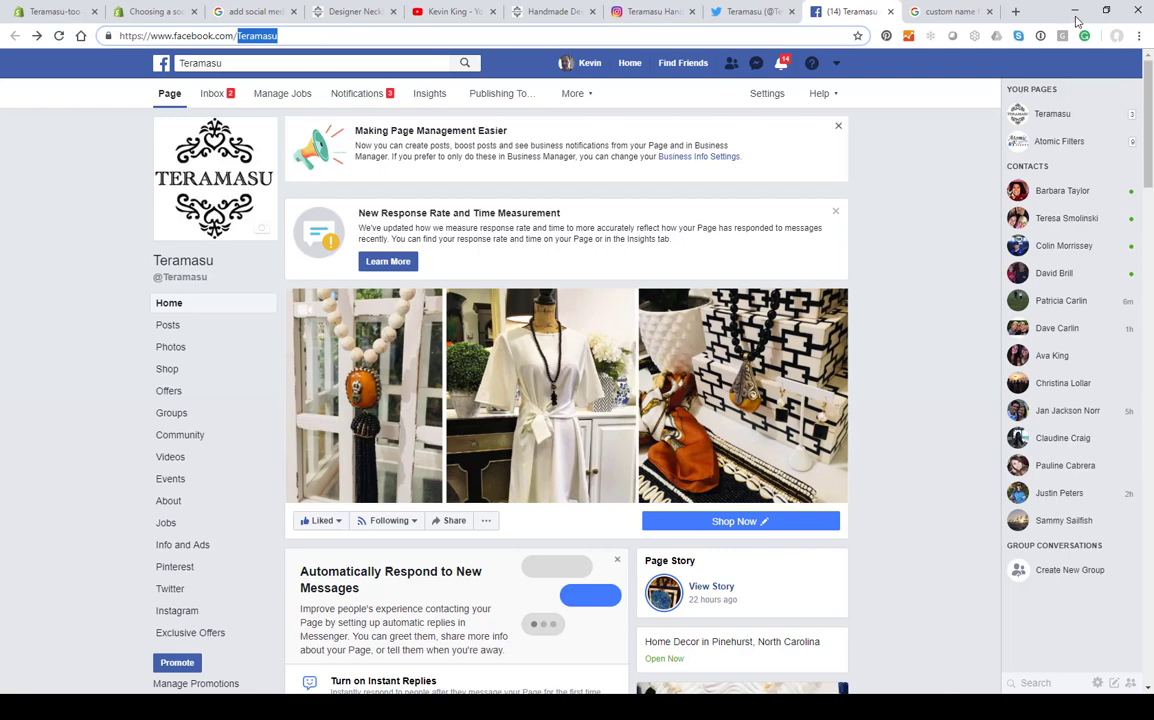
click(921, 11)
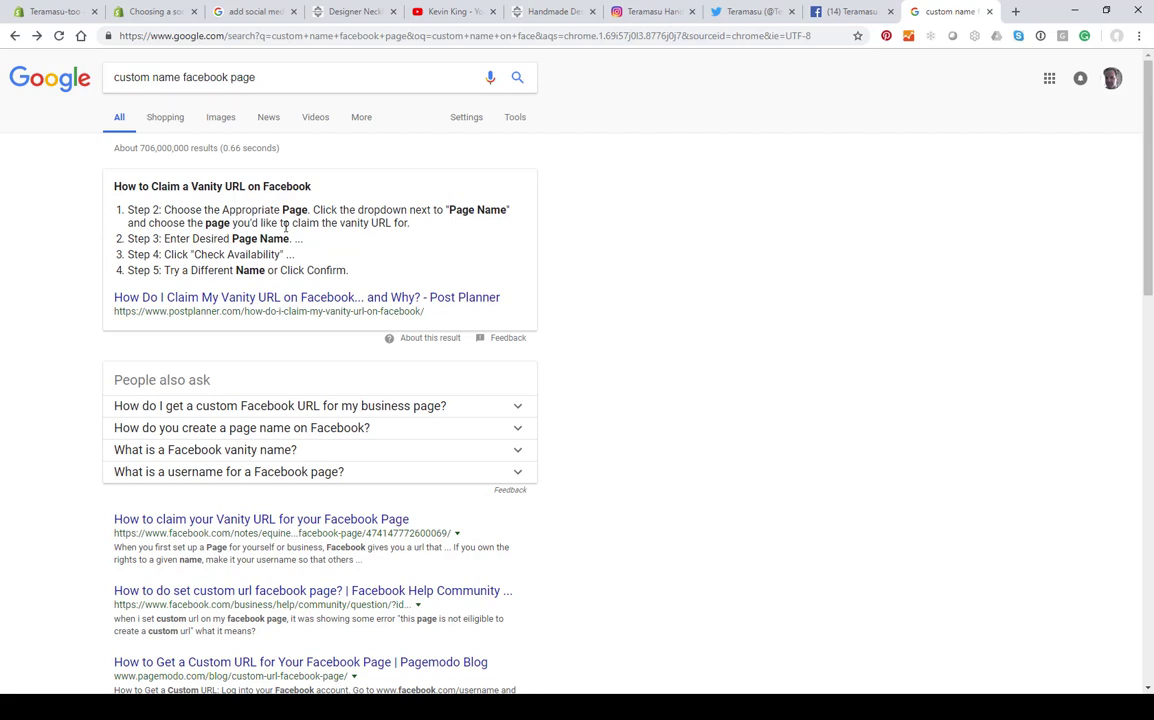
click(855, 12)
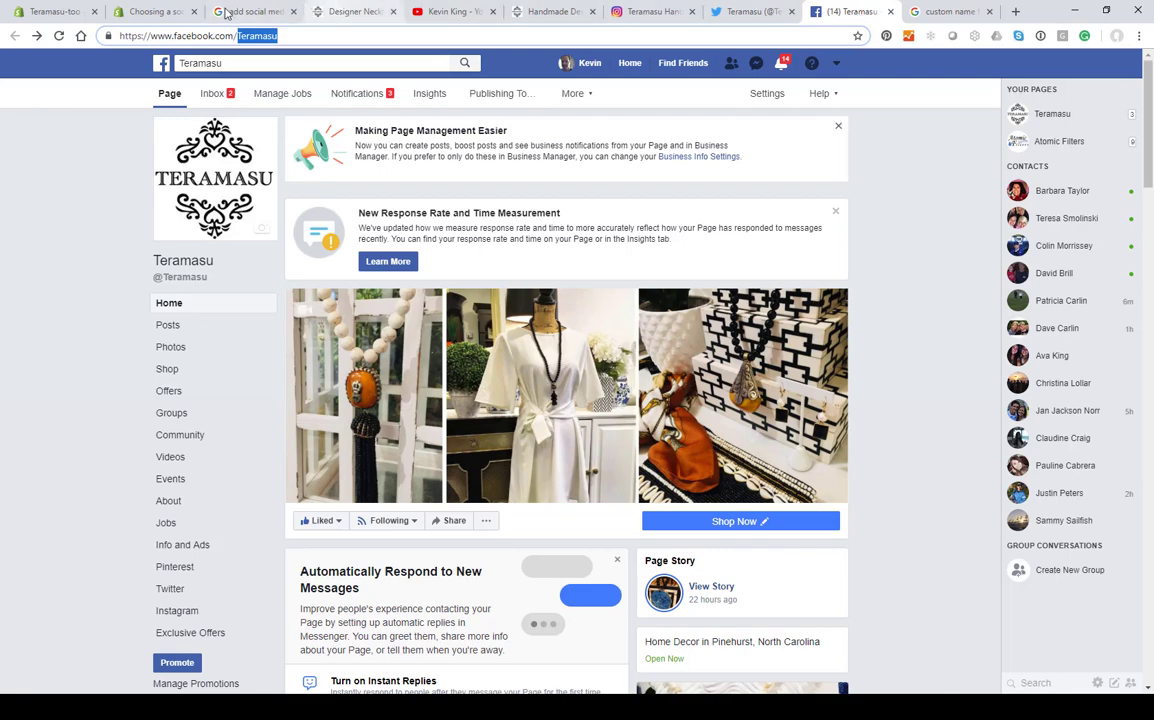
click(141, 12)
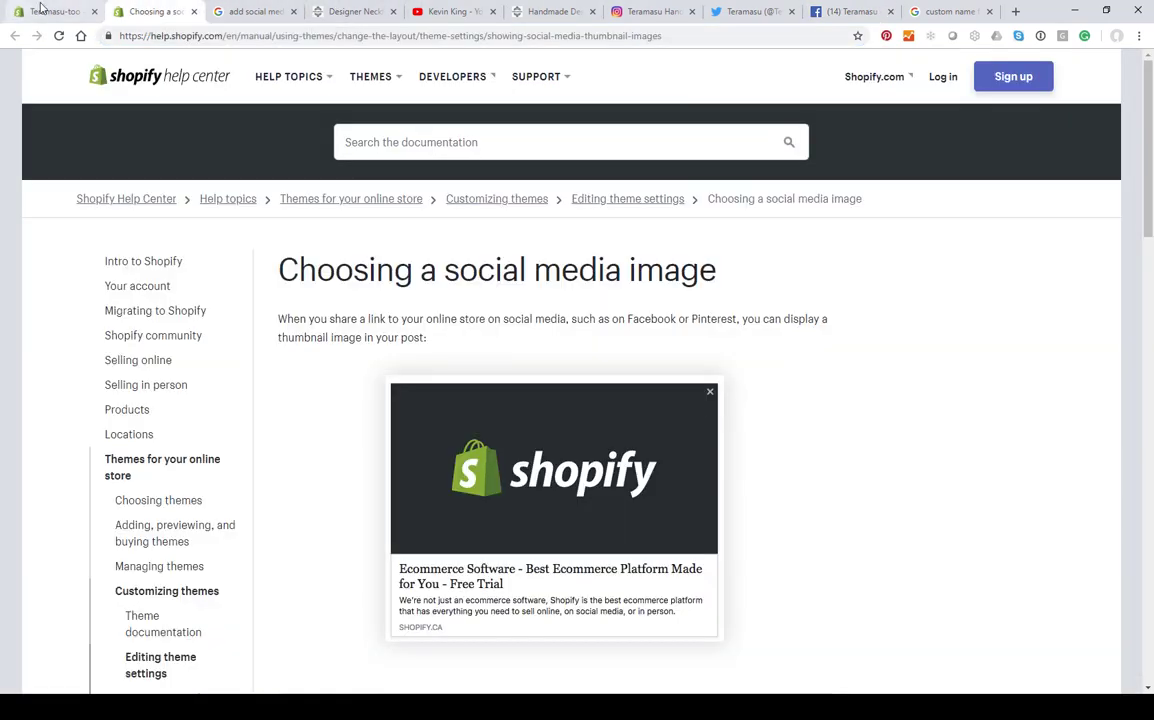
Paste the teramasuaccessories Instagram profile URL into the Instagram account field and save.
click(40, 10)
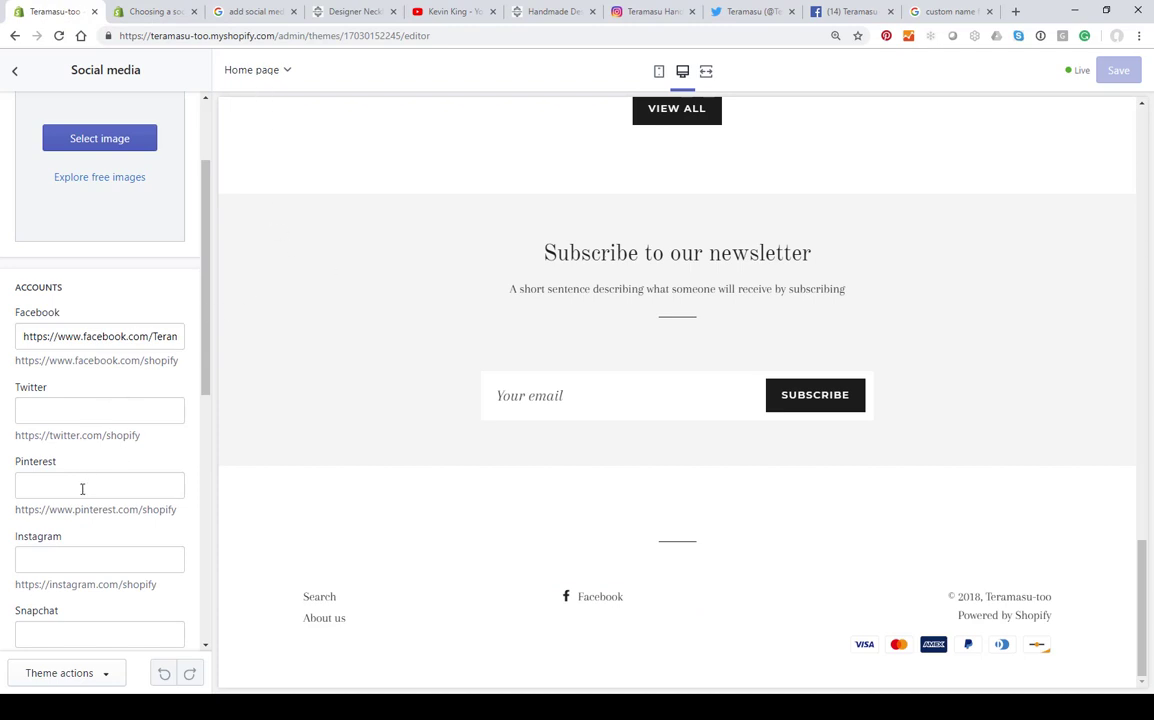
click(67, 561)
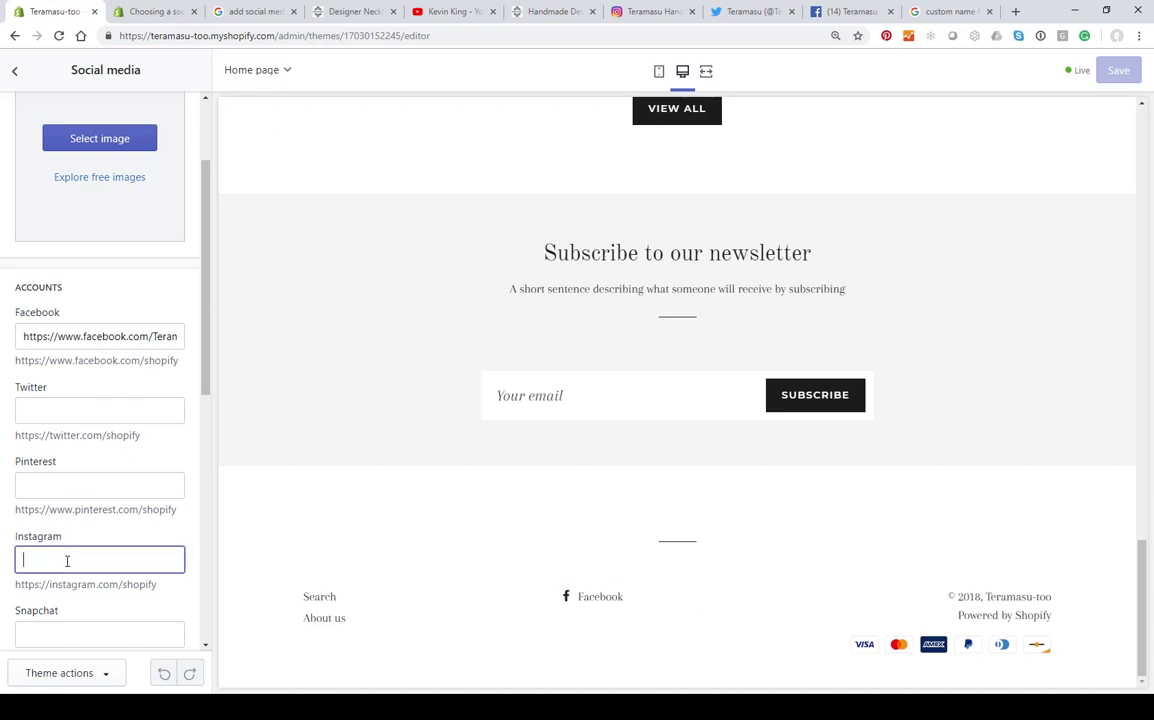
right_click(67, 561)
click(112, 424)
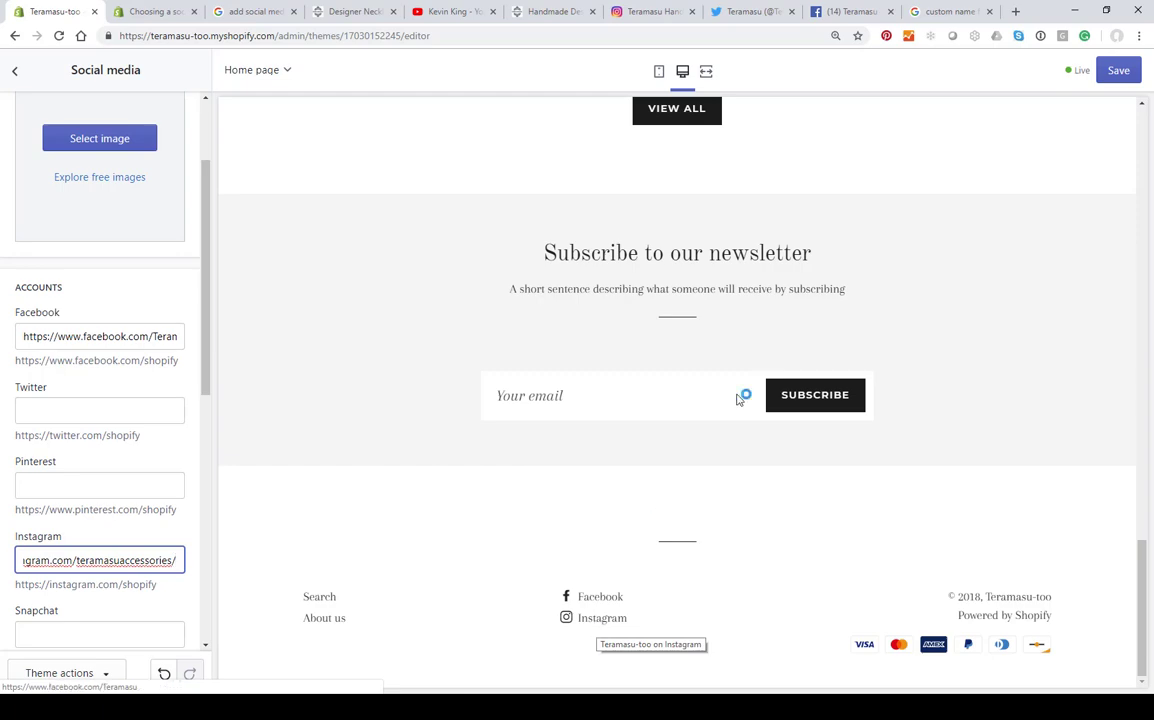
click(1119, 75)
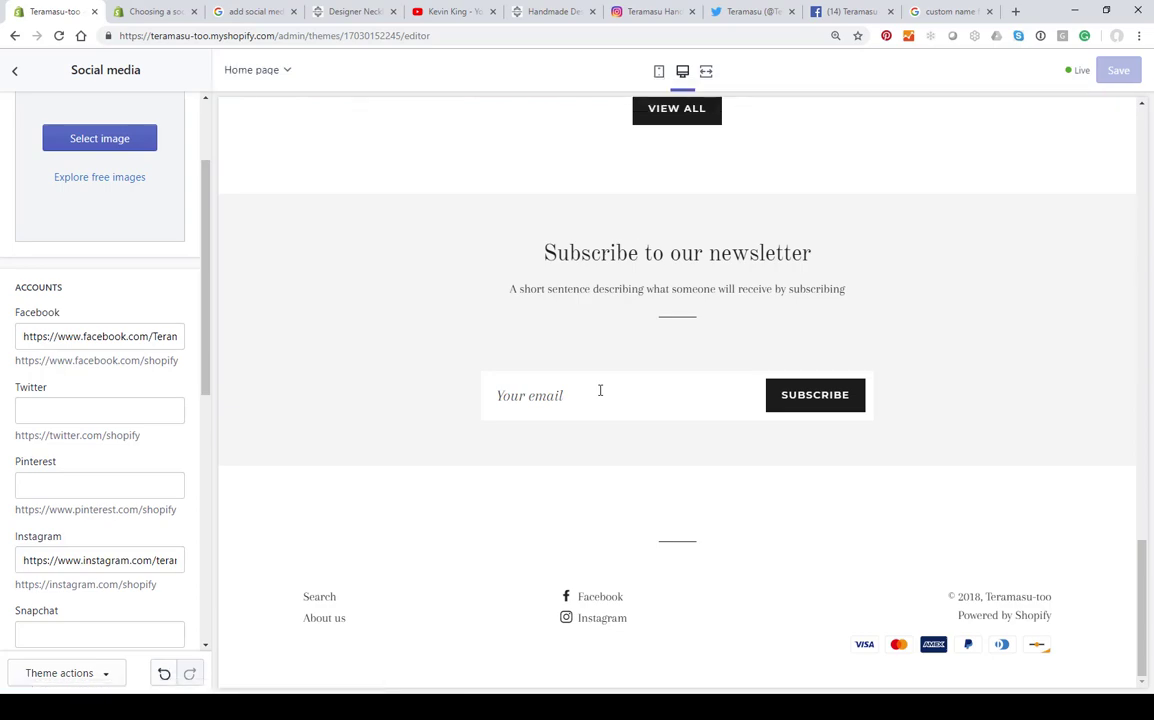
scroll(600, 390, up, 3)
scroll(600, 390, down, 2)
scroll(600, 390, up, 4)
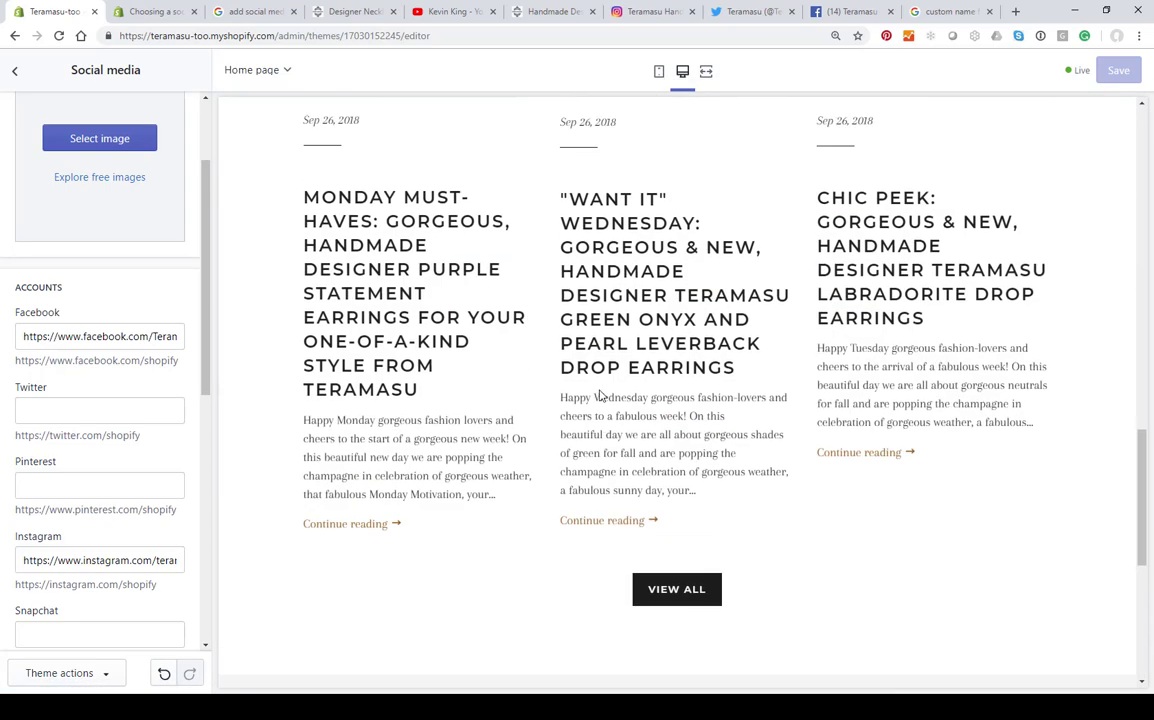
Preview the storefront and follow the footer Instagram link to the teramasuaccessories profile.
click(88, 676)
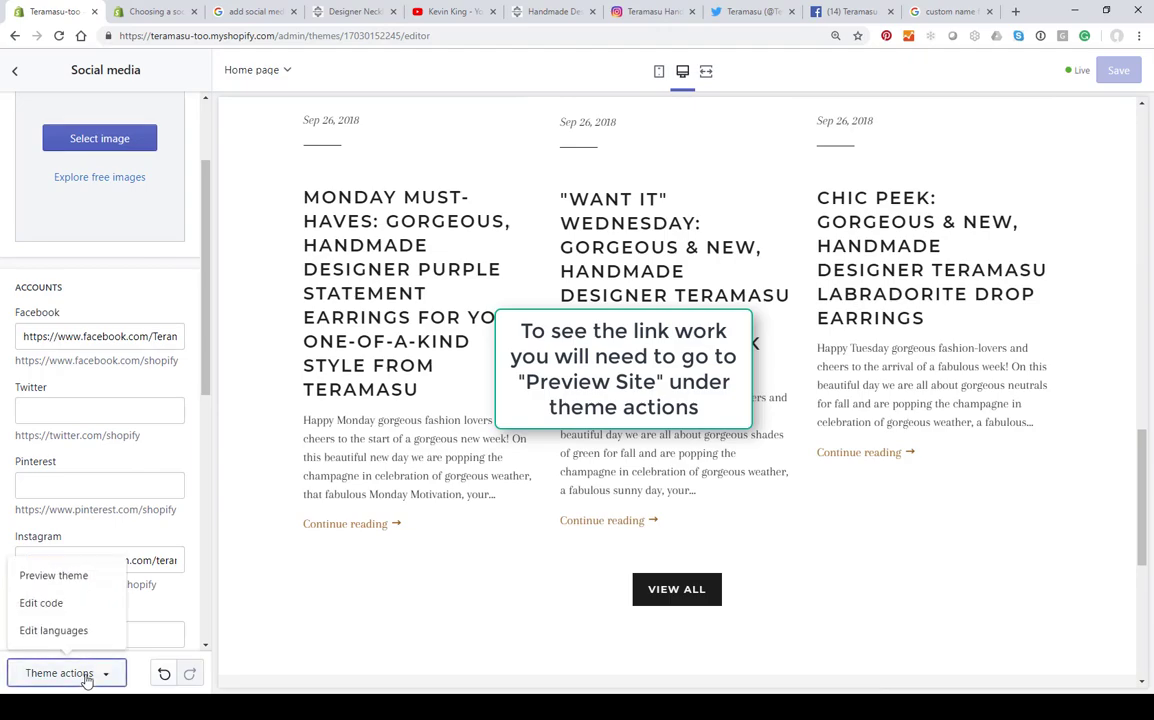
click(50, 575)
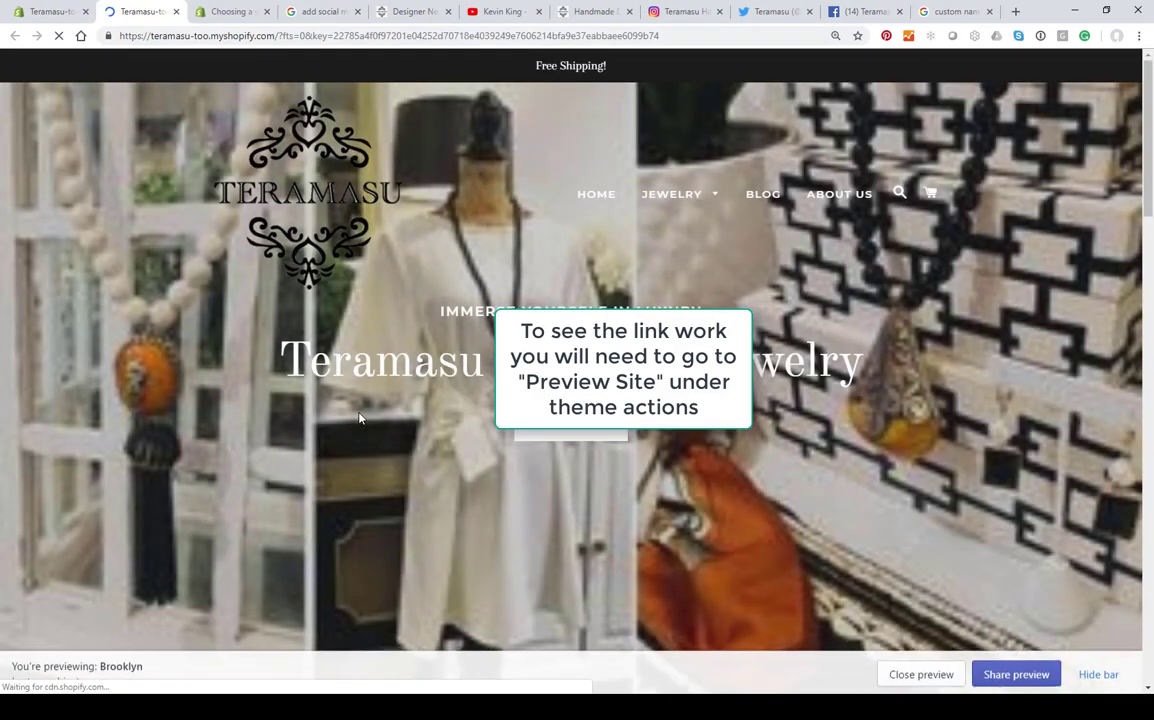
scroll(360, 418, down, 10)
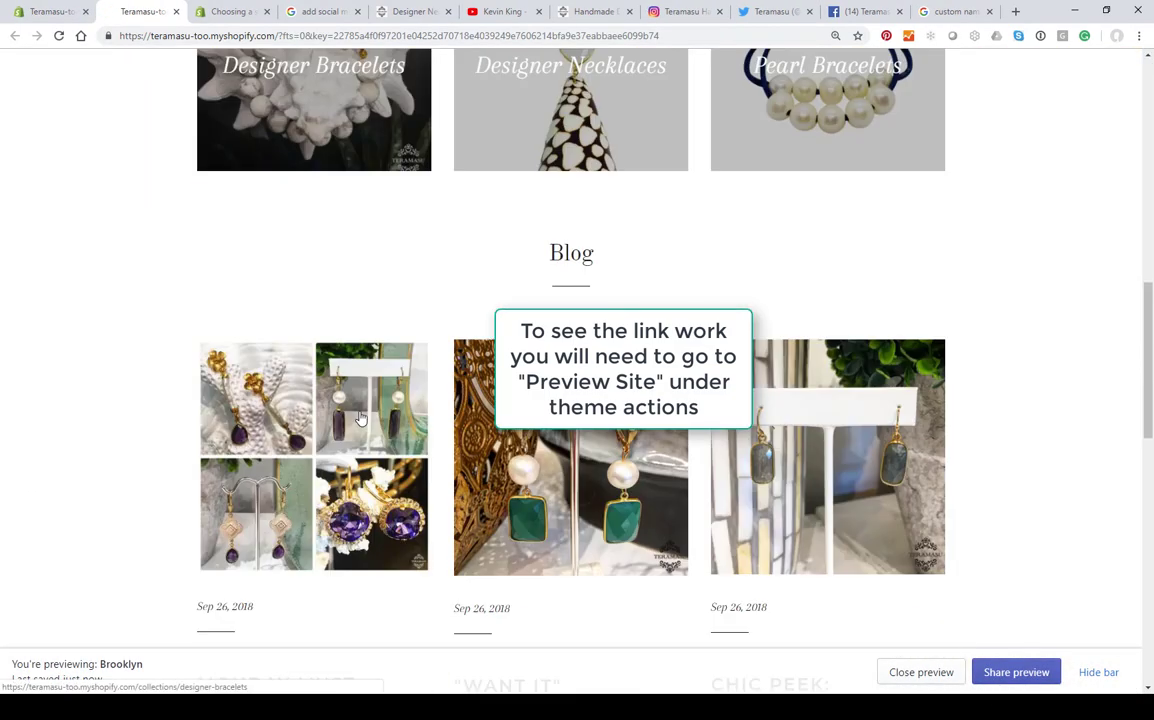
scroll(360, 418, down, 10)
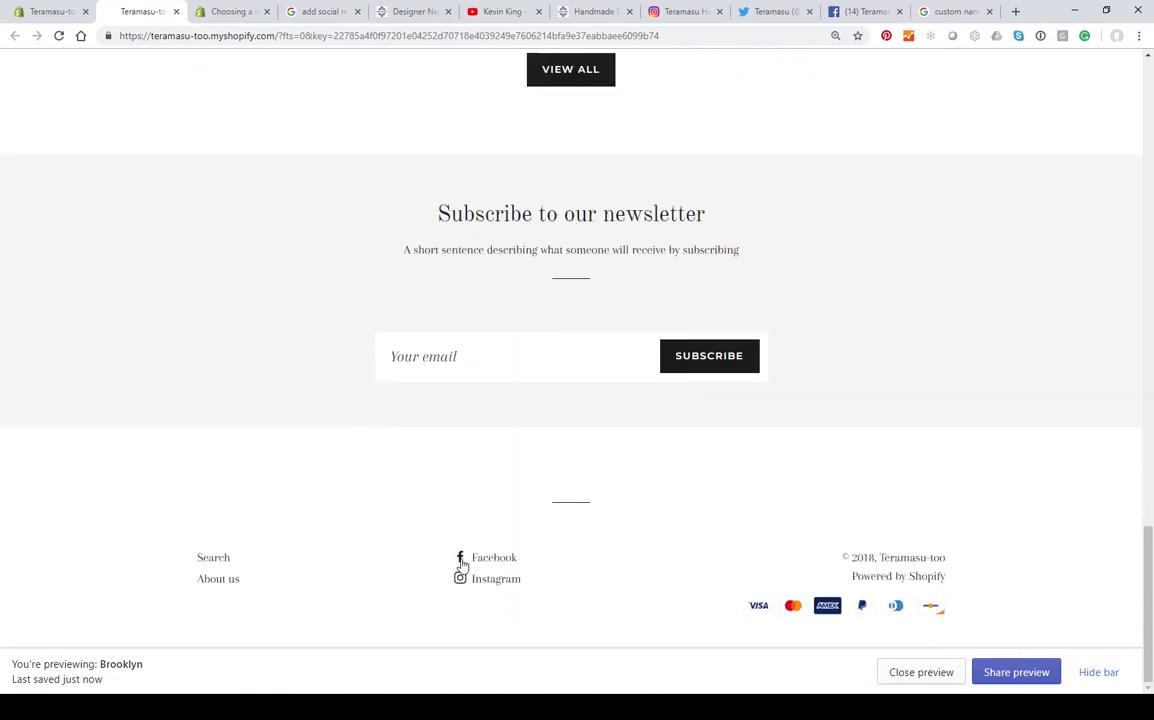
click(484, 583)
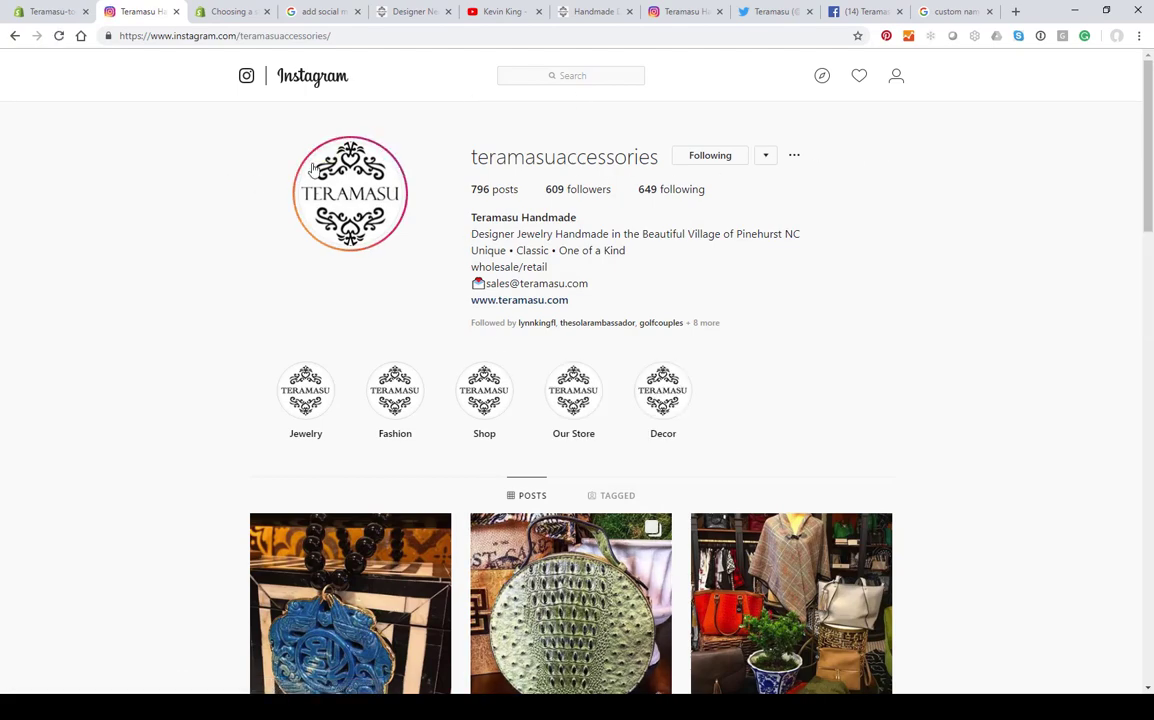
click(47, 11)
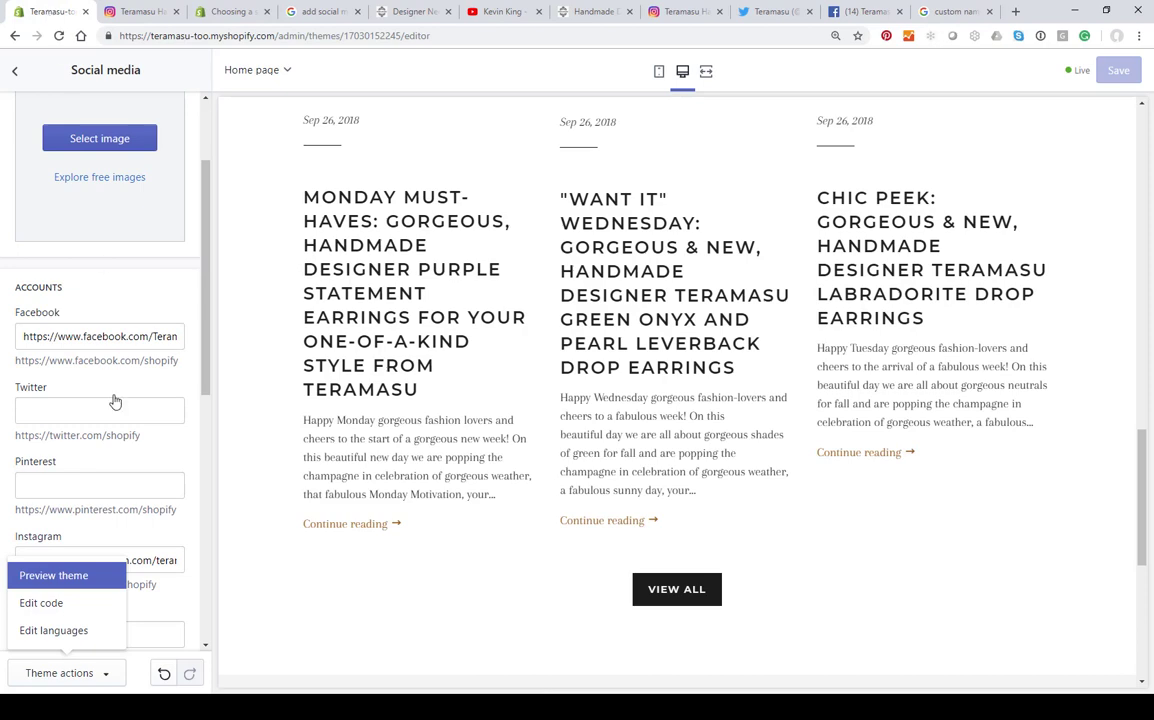
Close the Theme actions list and confirm the preview footer shows Facebook and Instagram links.
scroll(80, 393, down, 3)
scroll(82, 395, down, 3)
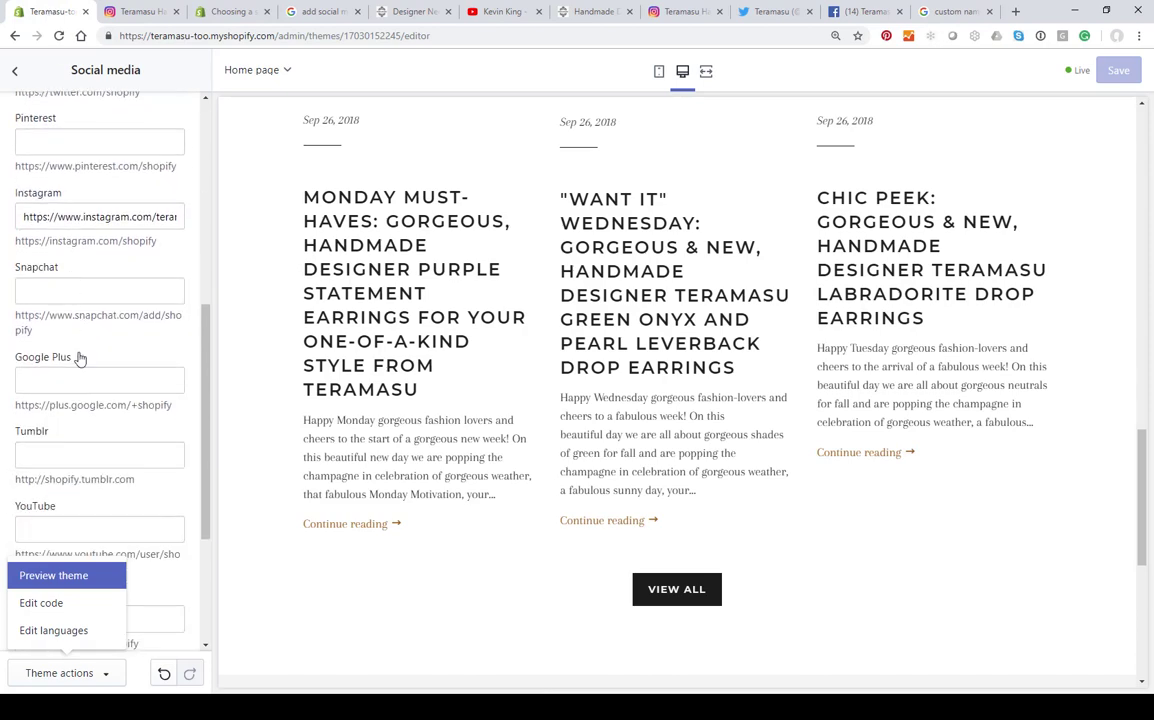
scroll(80, 357, down, 3)
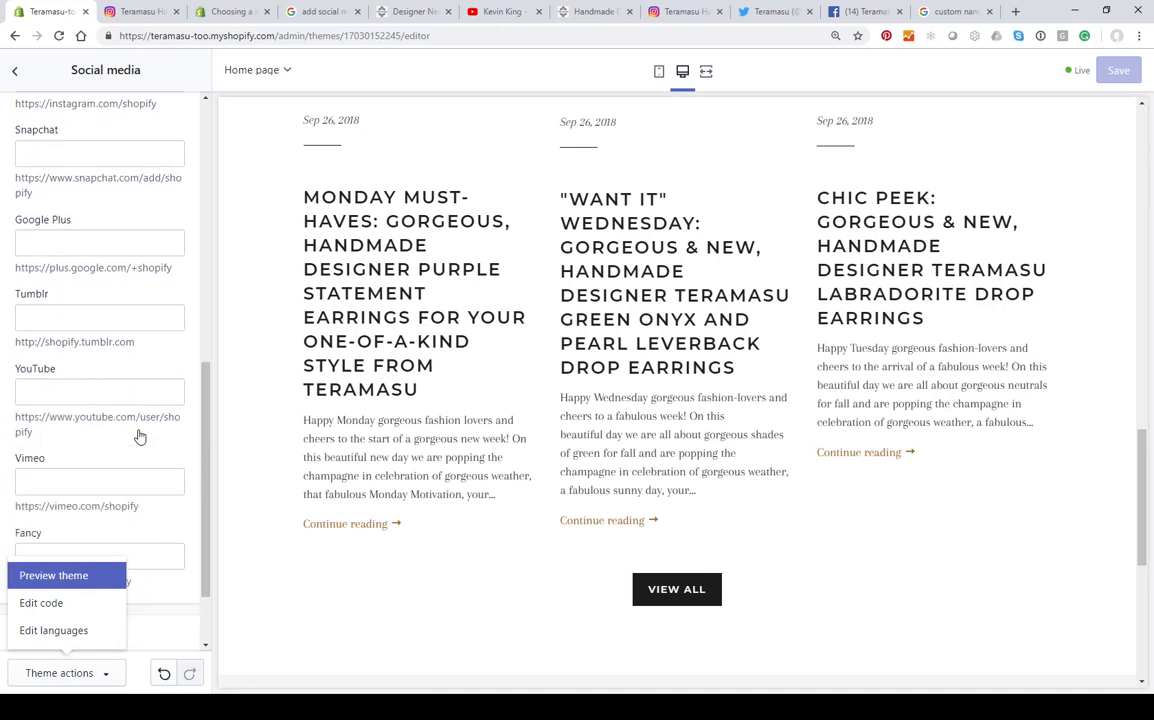
click(137, 676)
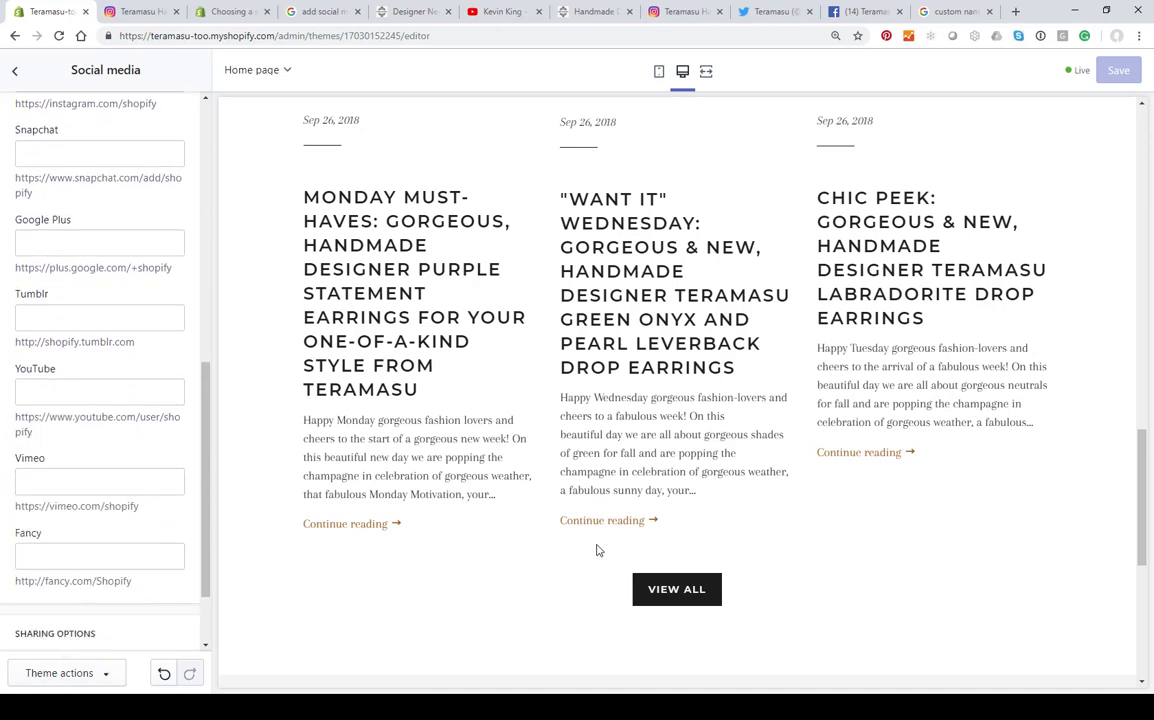
scroll(597, 550, down, 3)
scroll(597, 550, up, 15)
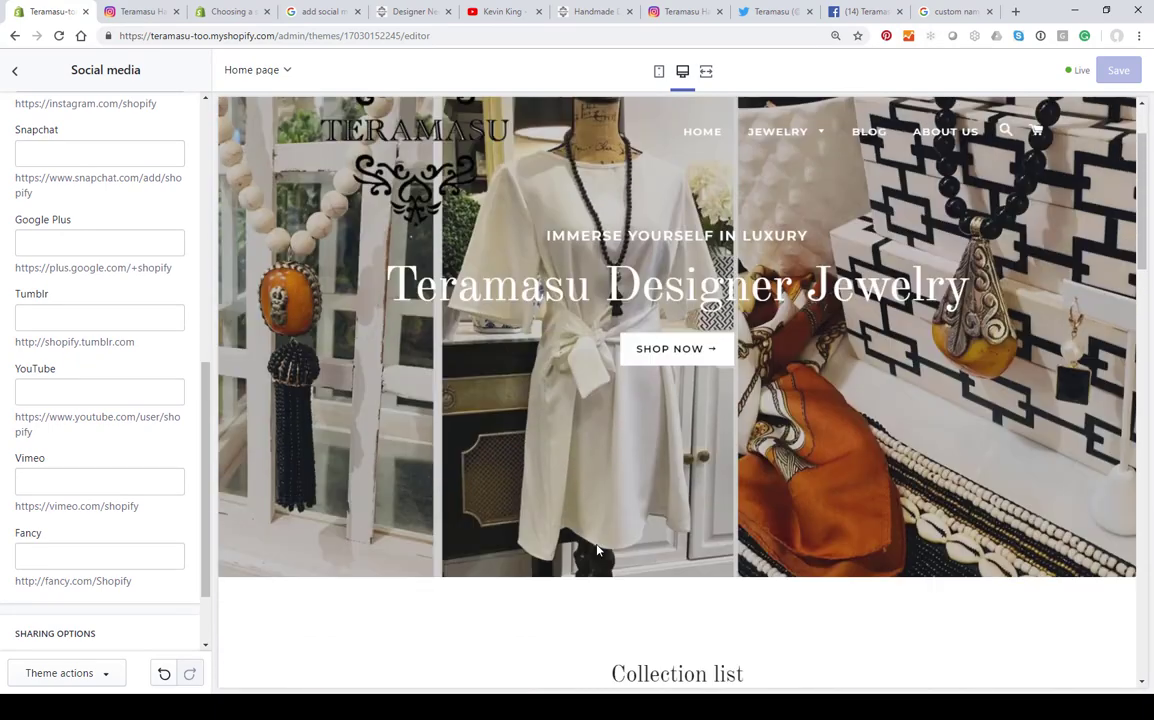
scroll(597, 550, up, 1)
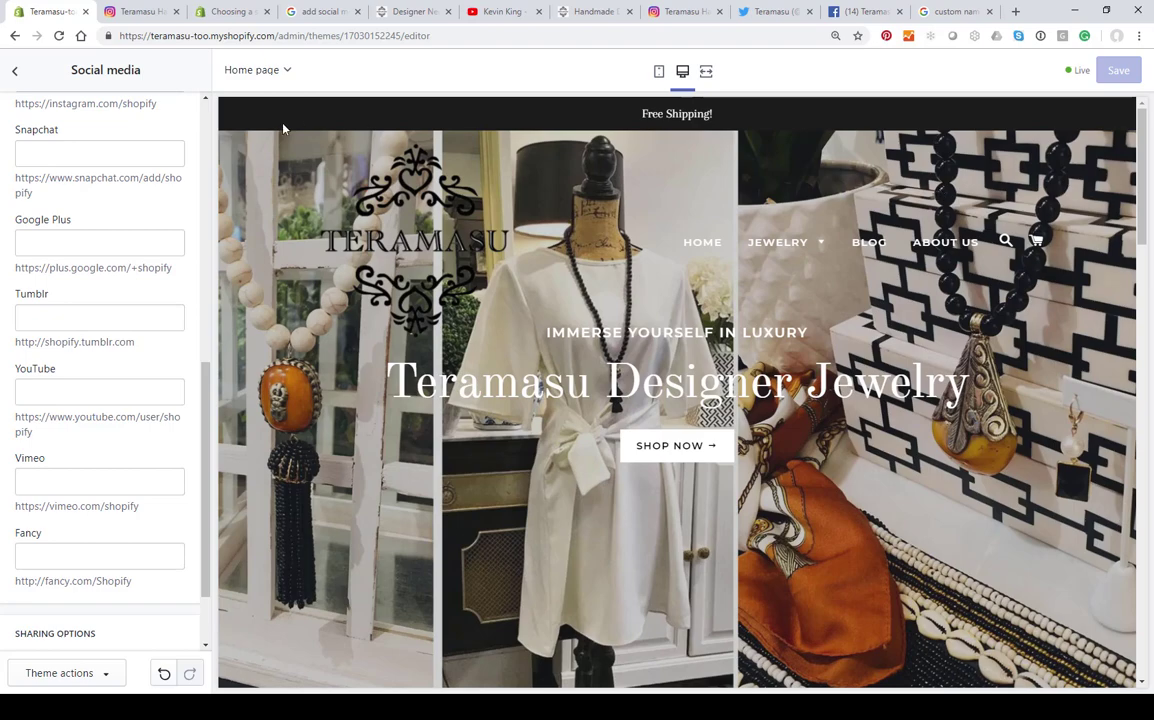
scroll(621, 372, down, 20)
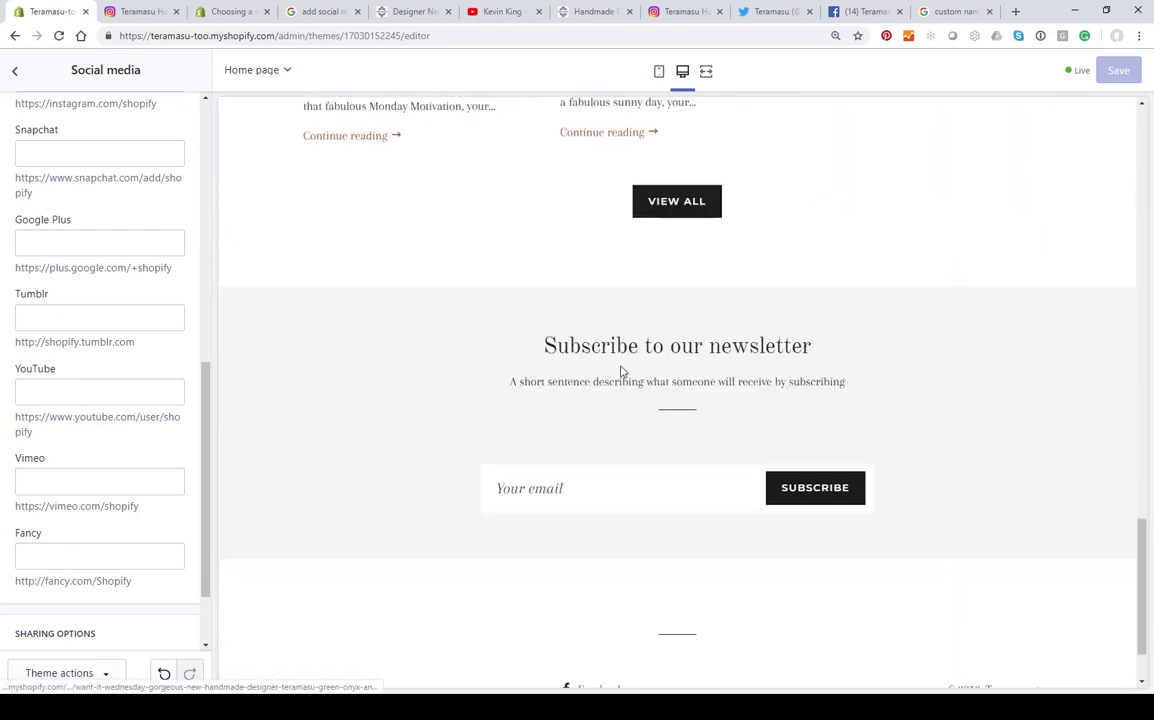
scroll(621, 372, down, 2)
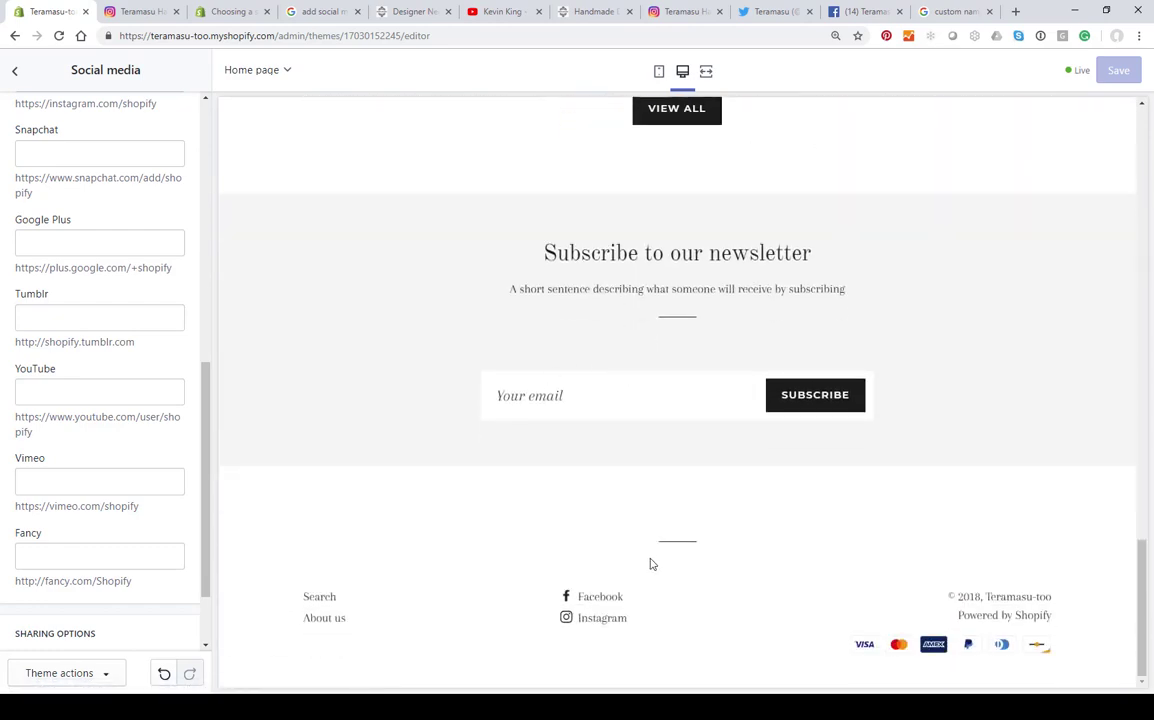
scroll(650, 564, up, 5)
Look over the Brooklyn theme's Footer section settings in the Sections list.
click(15, 71)
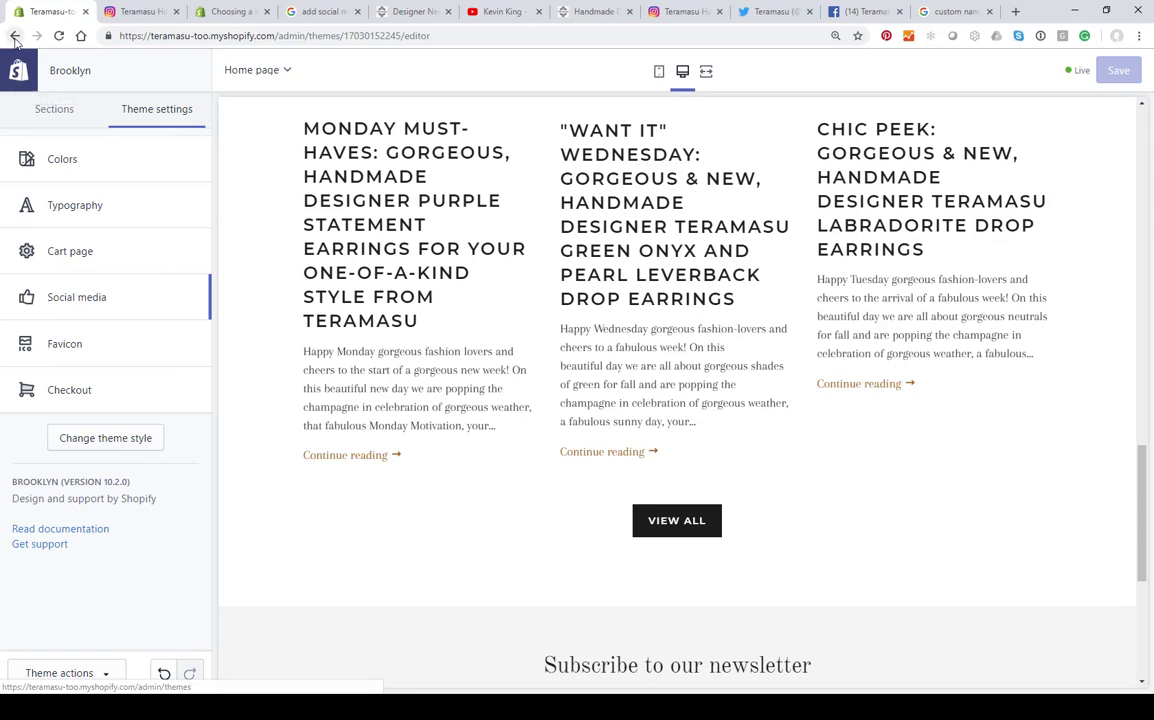
click(60, 113)
click(78, 486)
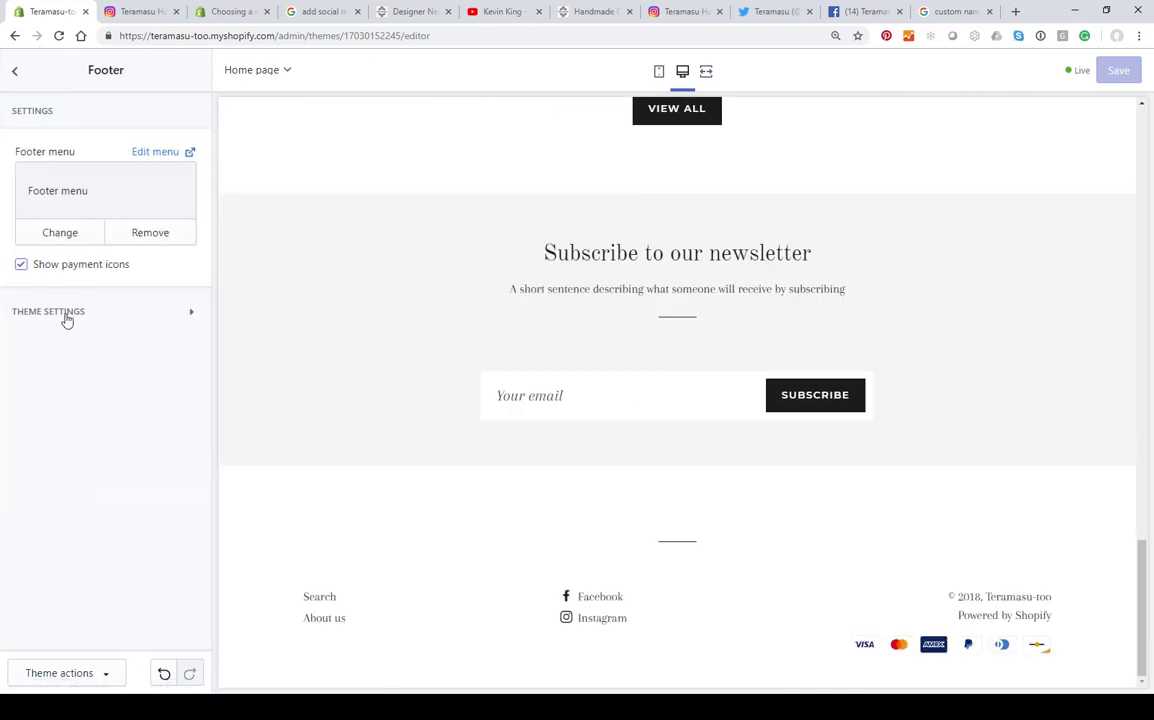
click(15, 72)
Exit the Brooklyn editor to the Themes page and view the More themes list.
click(17, 74)
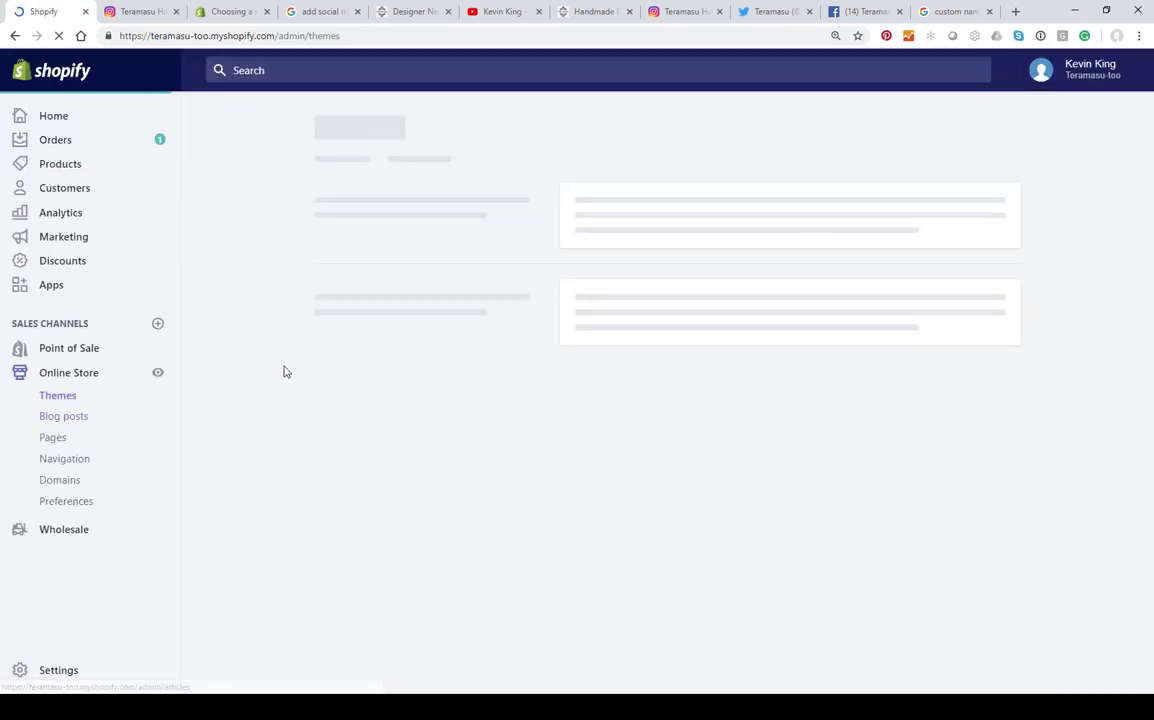
scroll(556, 296, down, 3)
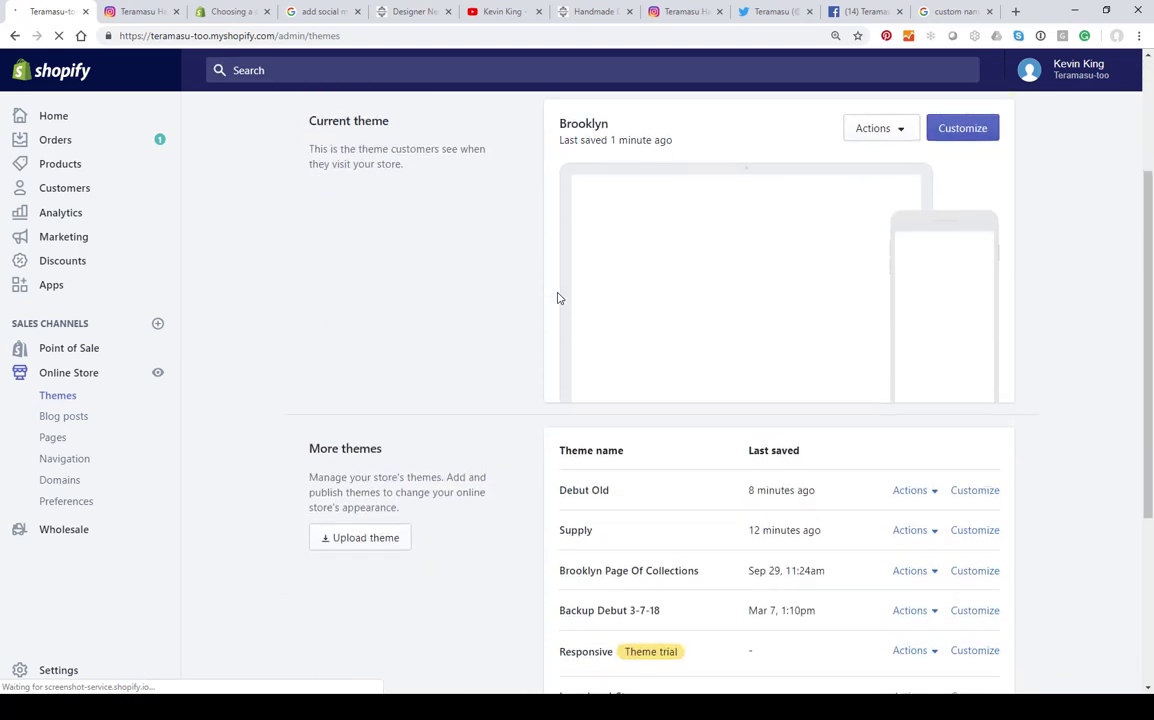
scroll(558, 298, down, 4)
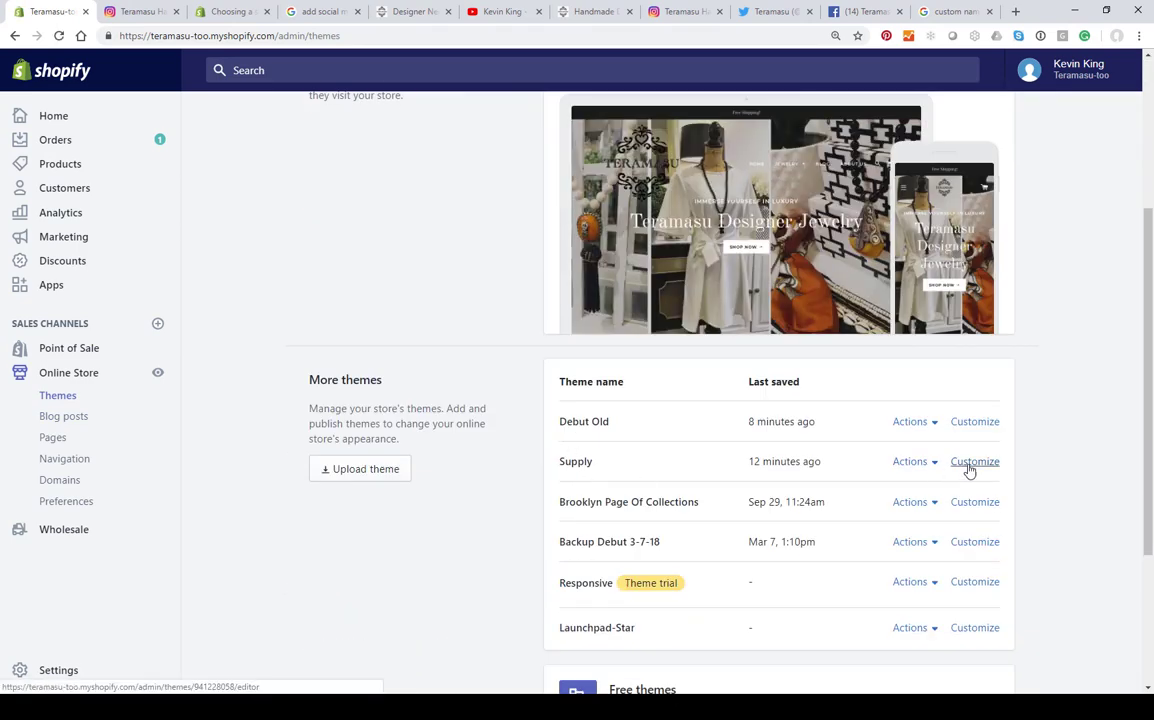
Customize the draft Supply theme and review its Theme settings > Social media options.
click(968, 470)
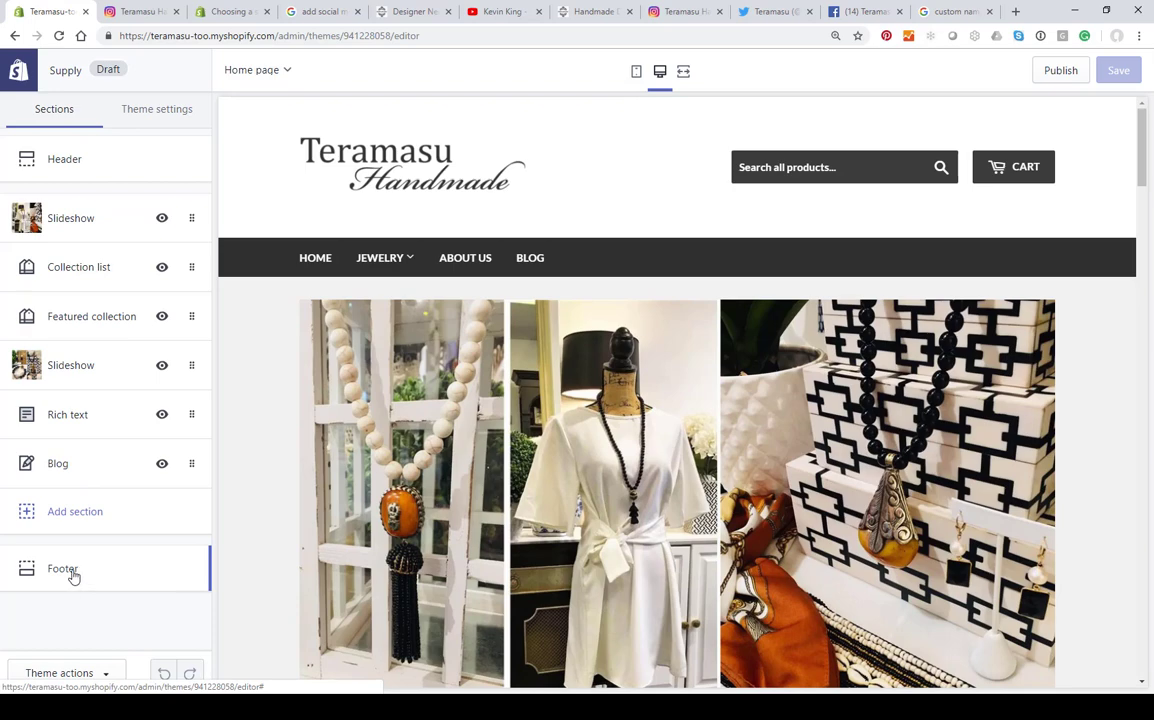
click(145, 112)
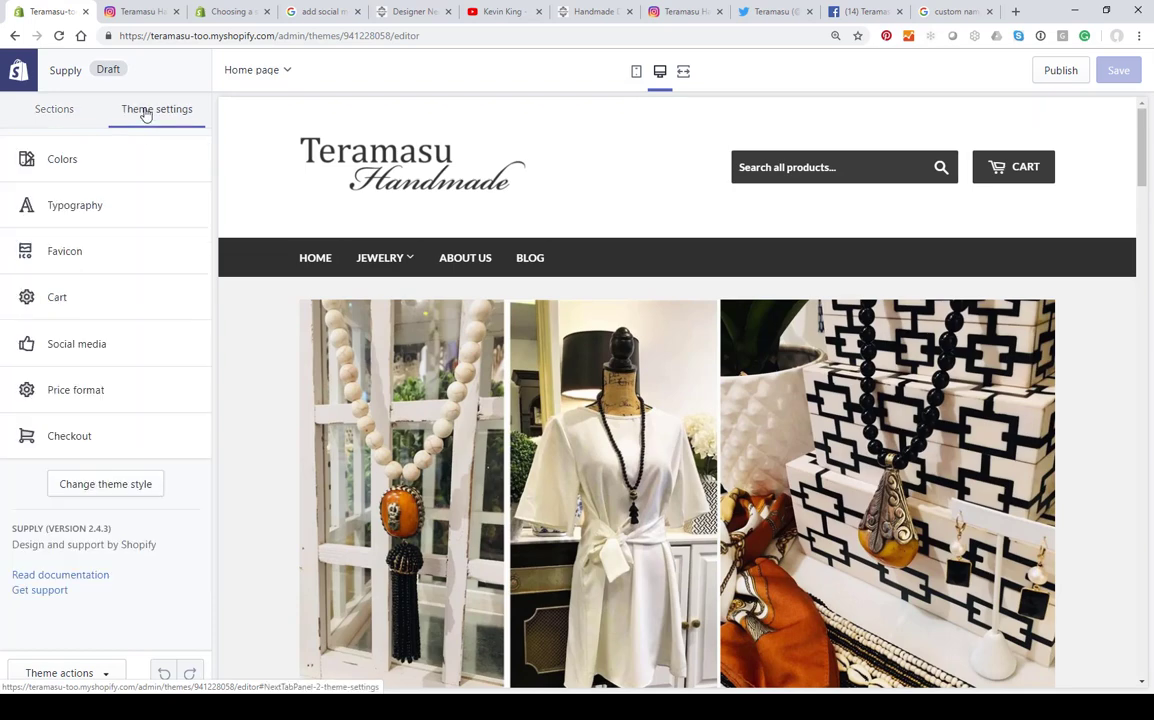
click(90, 345)
scroll(90, 352, down, 6)
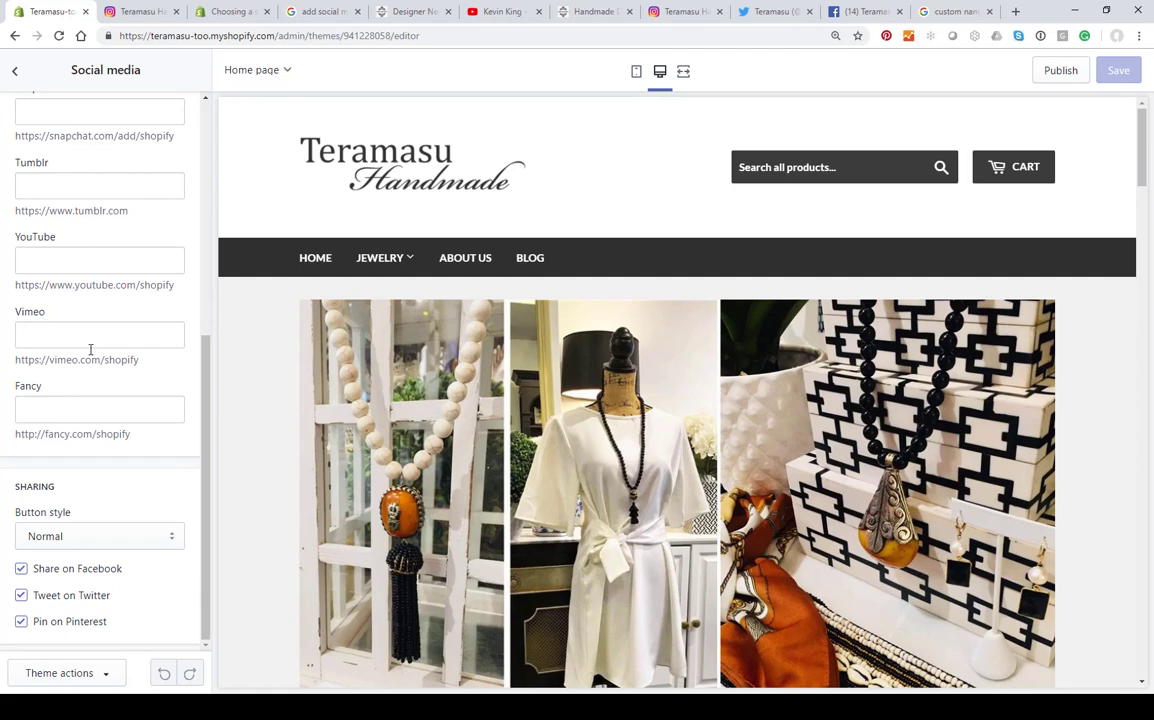
scroll(90, 352, up, 4)
scroll(90, 354, down, 3)
key(Escape)
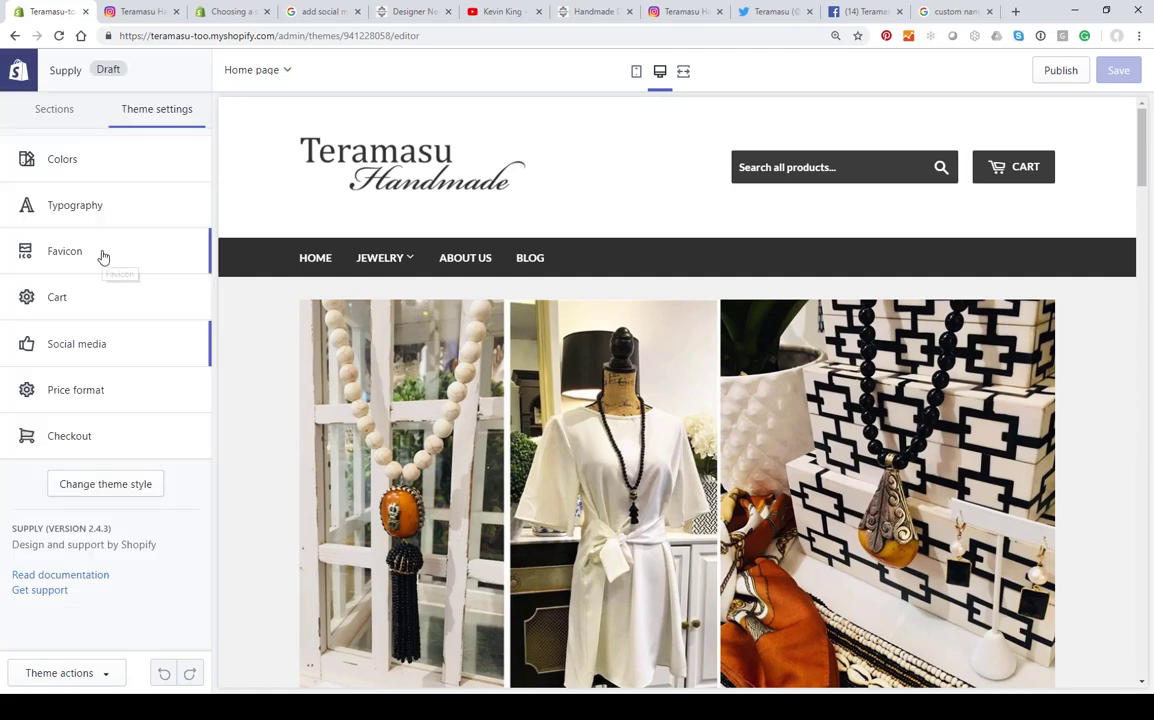
click(58, 109)
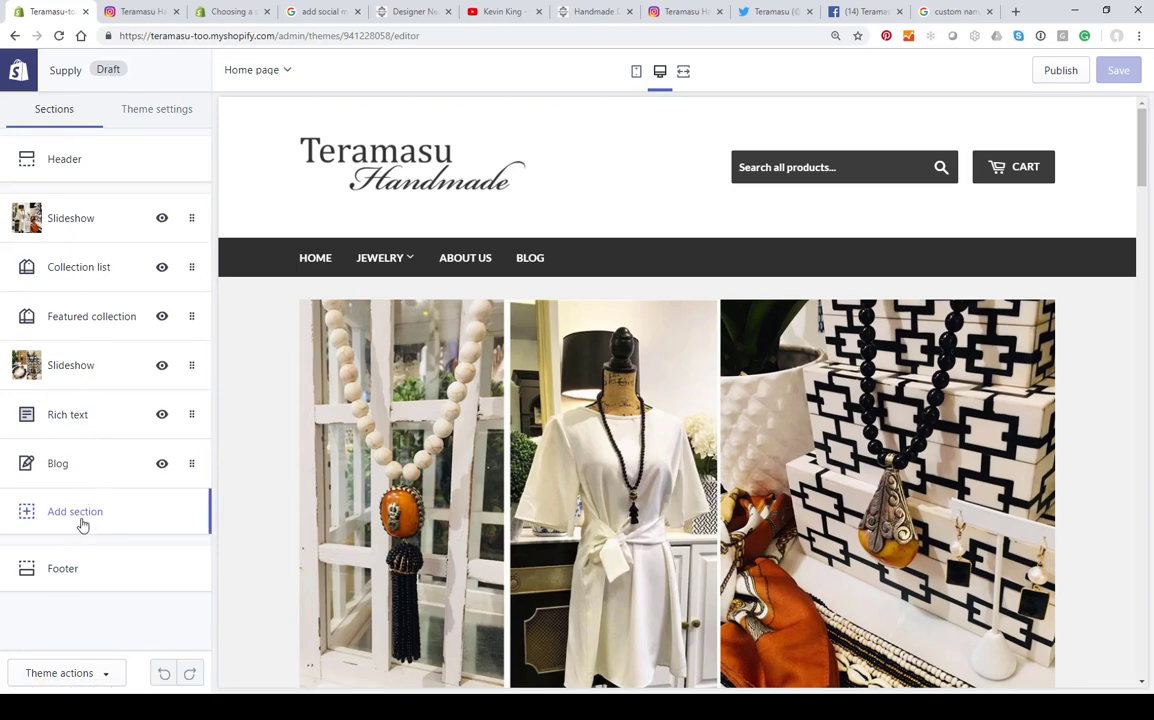
Turn on Show social media icons in Supply's Footer section so a Facebook icon appears.
click(68, 565)
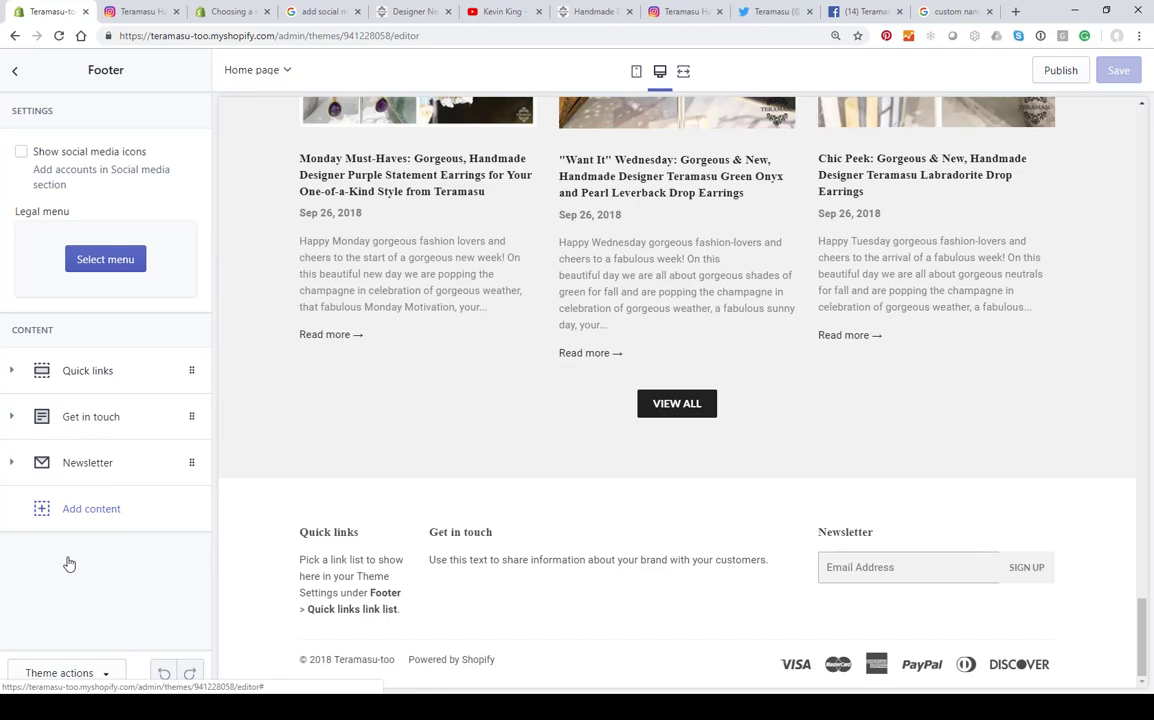
click(21, 153)
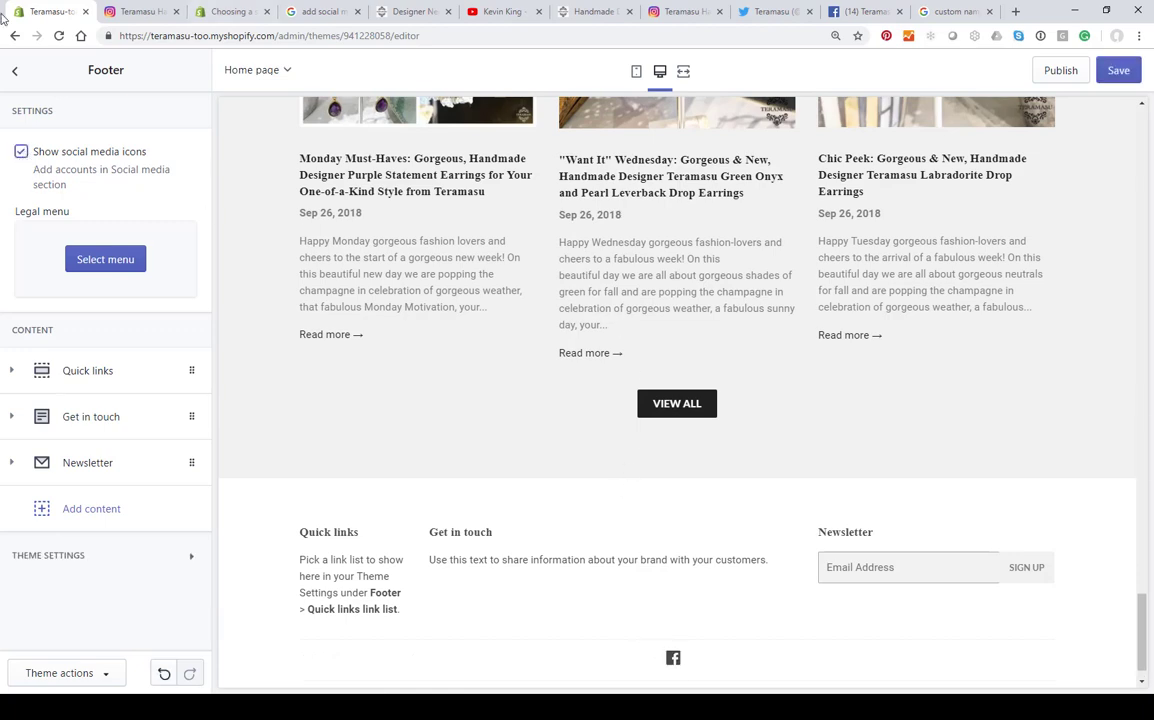
click(21, 151)
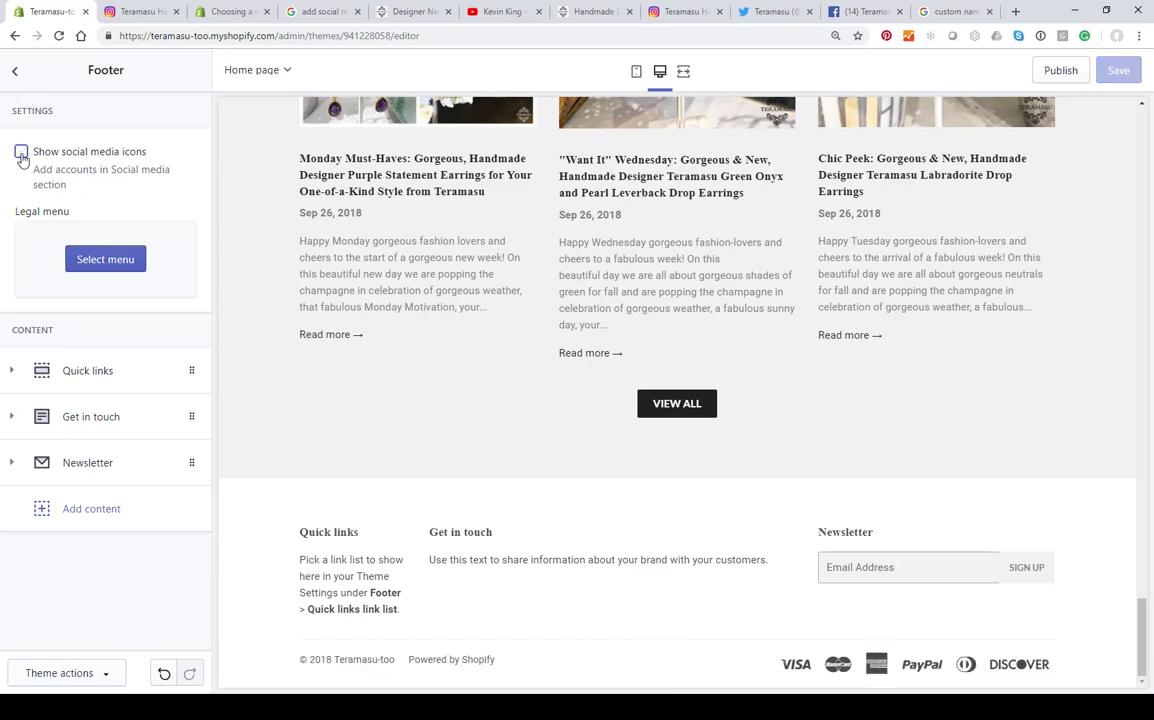
click(21, 151)
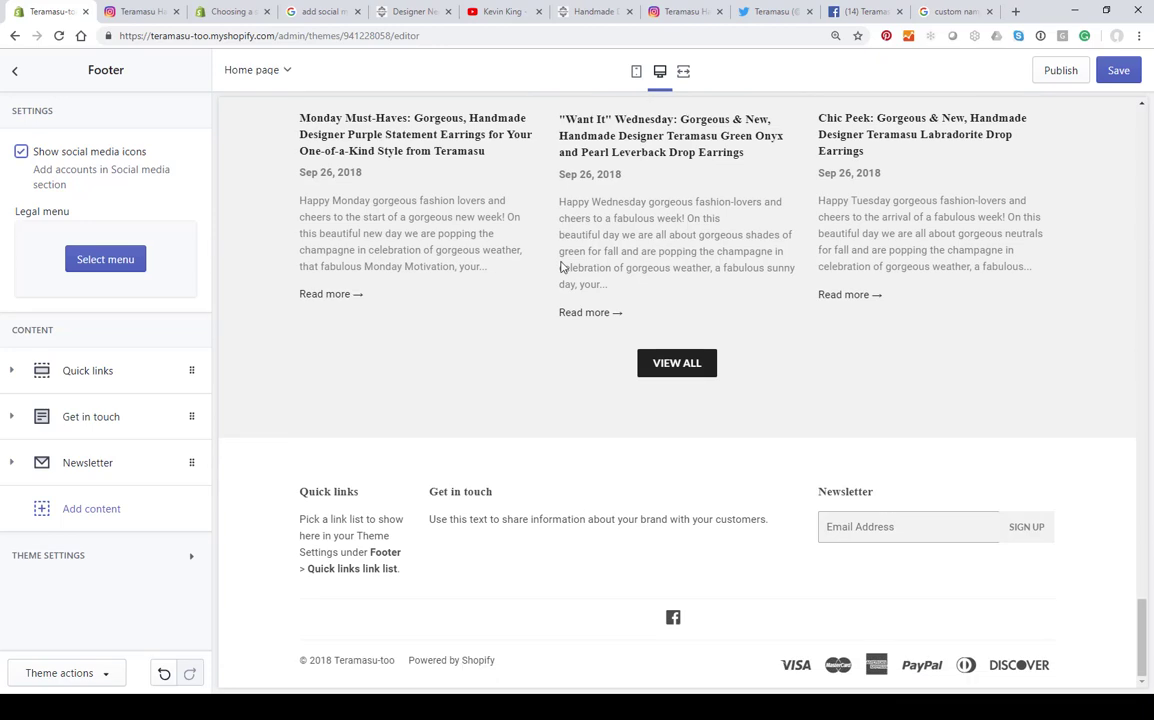